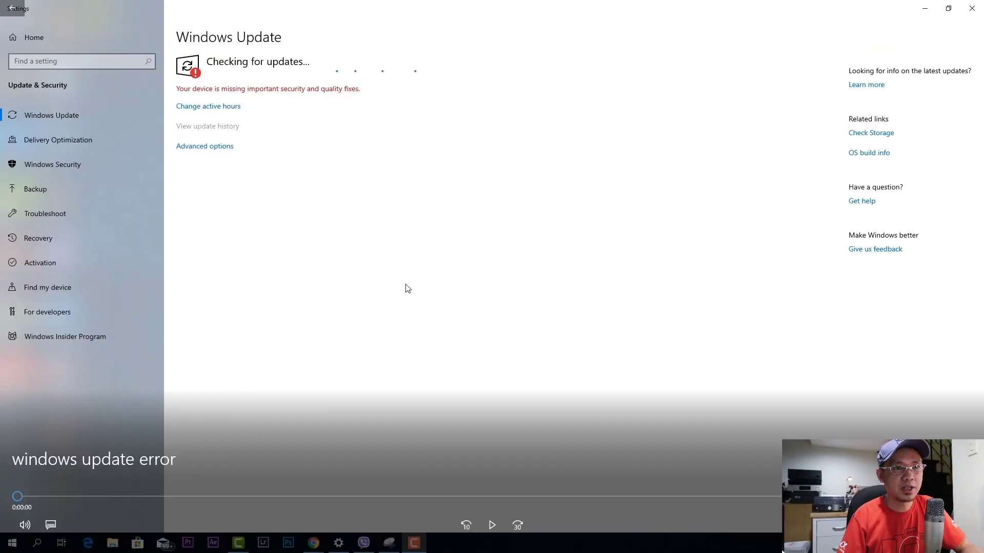
# - Play the Windows Update error clip in Movies & TV until it finishes
pyautogui.click(485, 523)
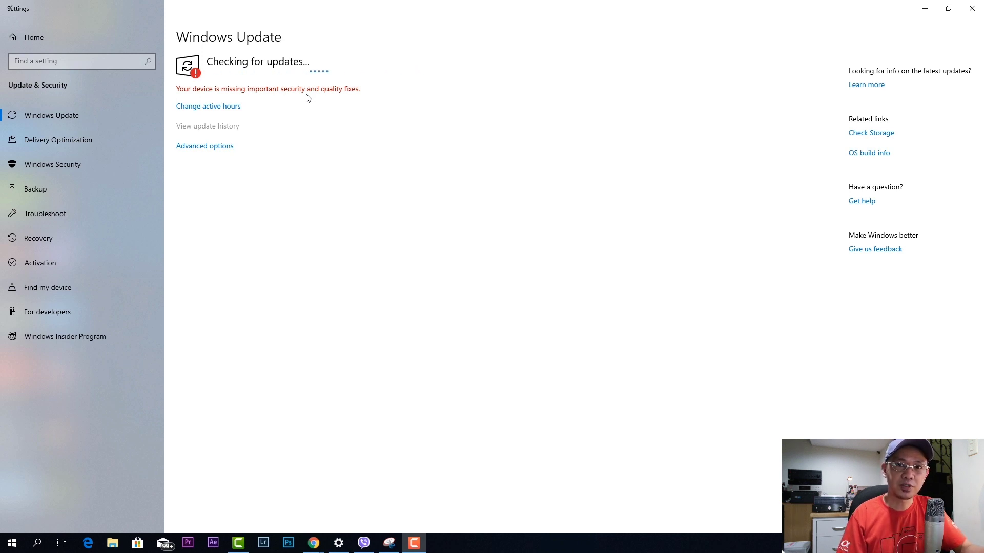
pyautogui.moveTo(211, 183)
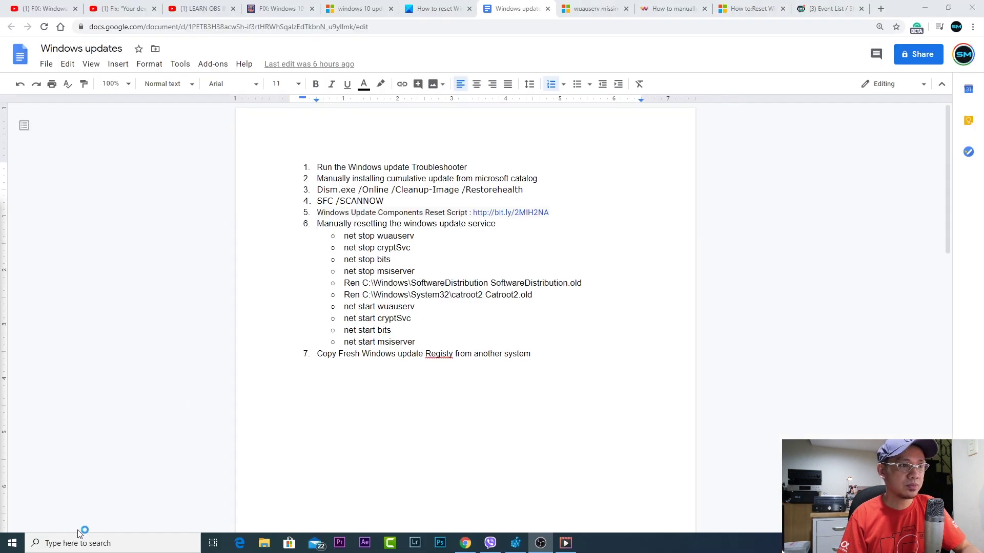
# - Minimize the Docs window, search Windows for 'troub', and open the Troubleshoot settings page
pyautogui.click(925, 8)
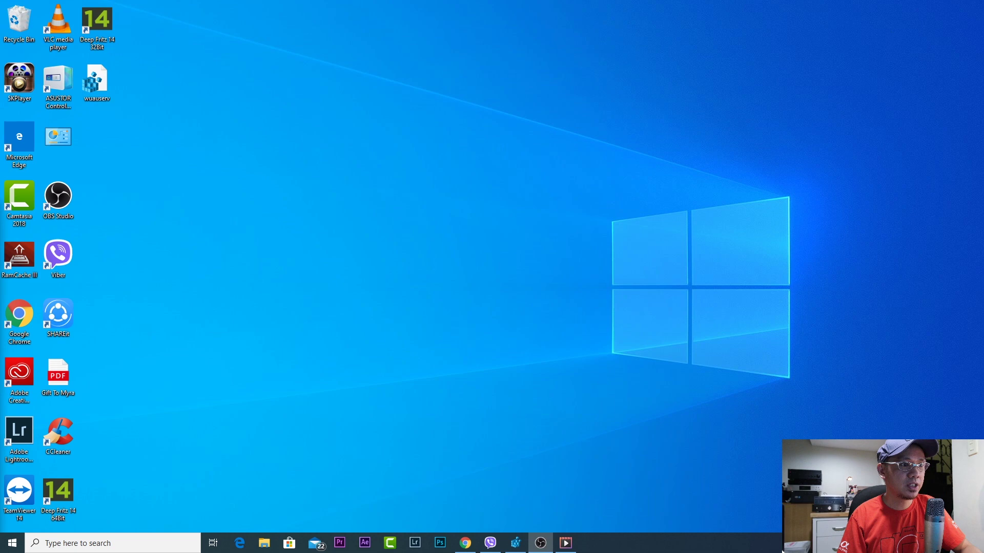
pyautogui.click(94, 542)
pyautogui.write('win')
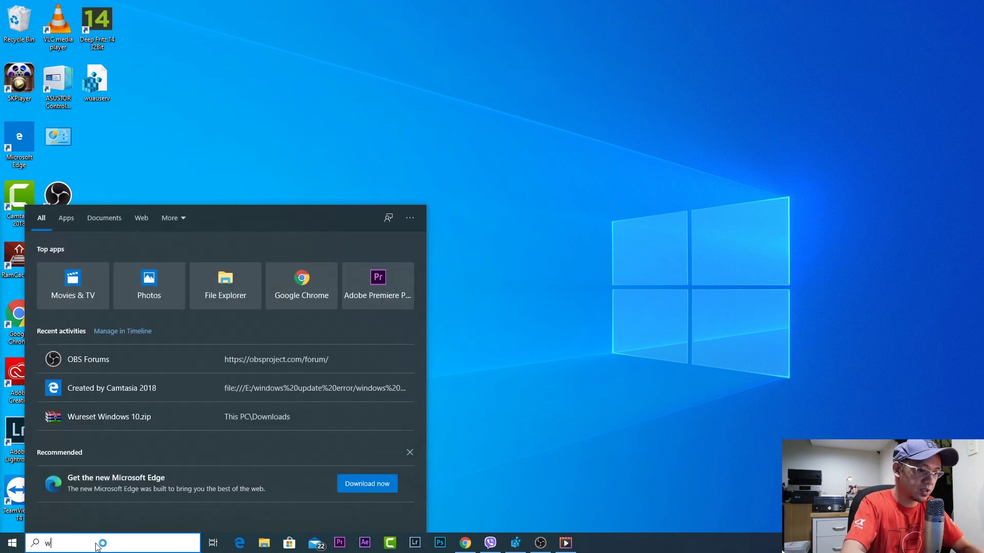
pyautogui.write('dows')
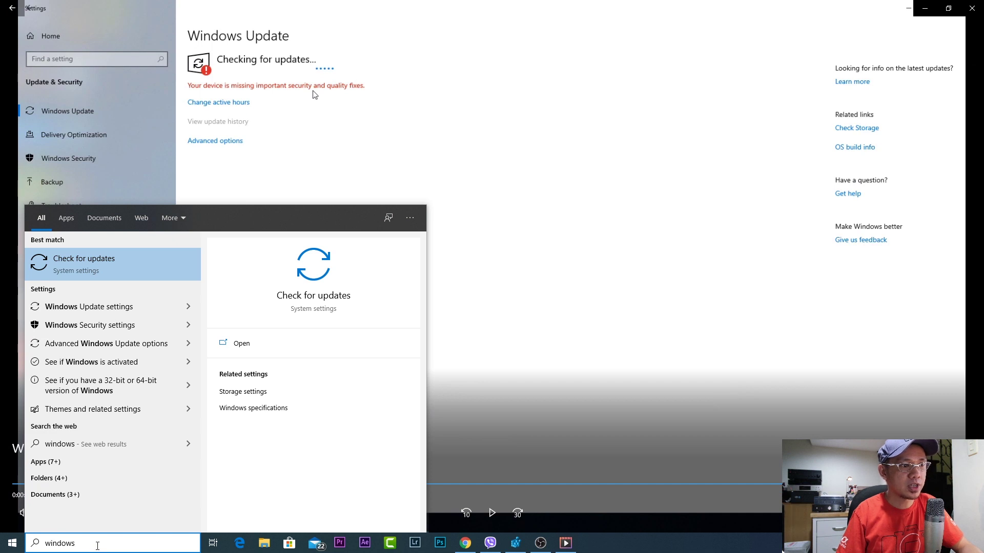
pyautogui.doubleClick(97, 546)
pyautogui.write('tro')
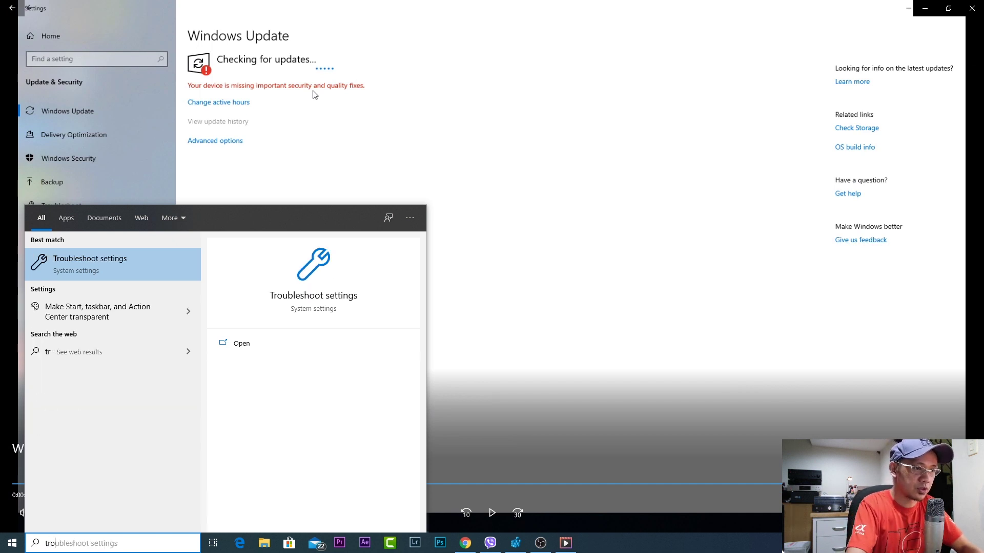
pyautogui.write('ub')
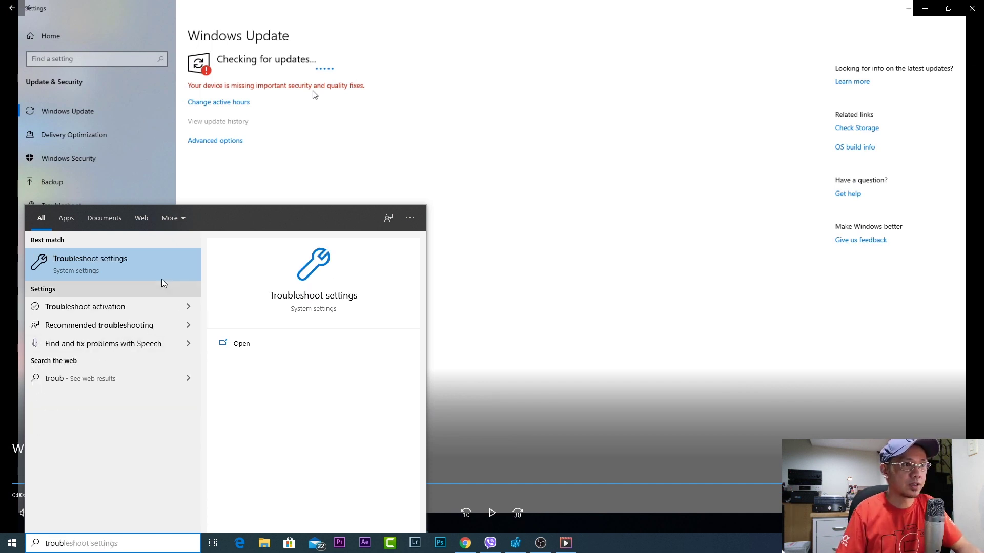
pyautogui.click(119, 258)
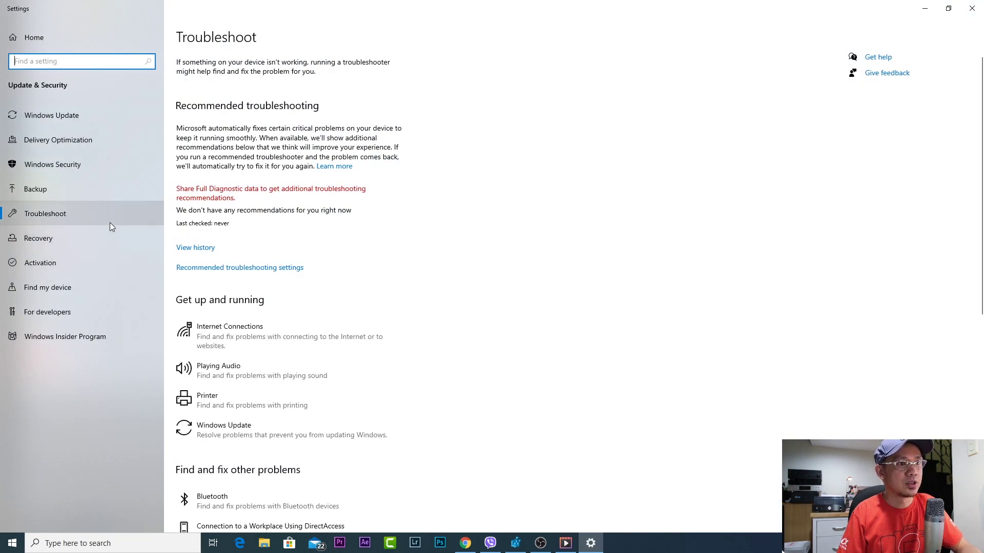
# - Run the Windows Update troubleshooter from the Troubleshoot list, then cancel it once detection starts
pyautogui.scroll(-5, 584, 364)
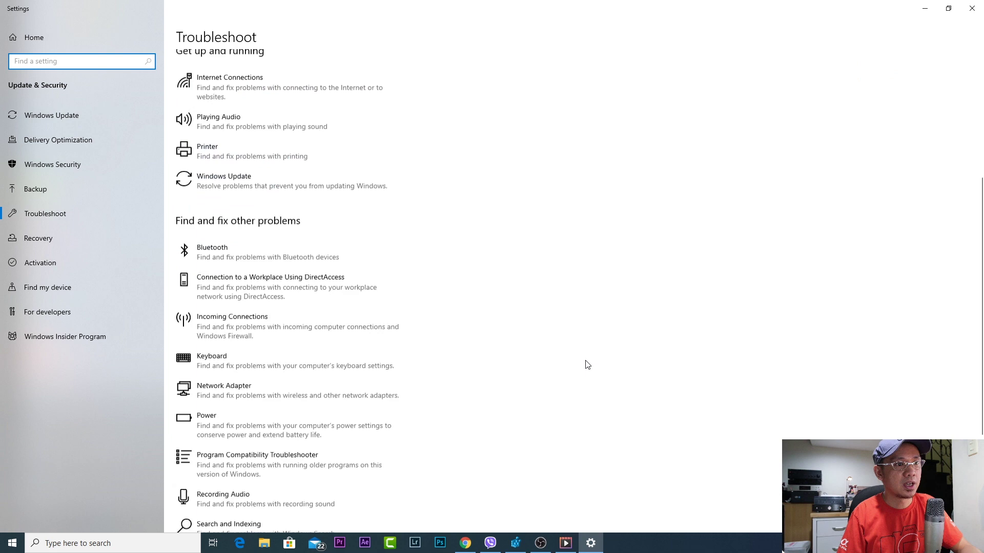
pyautogui.scroll(-3, 588, 364)
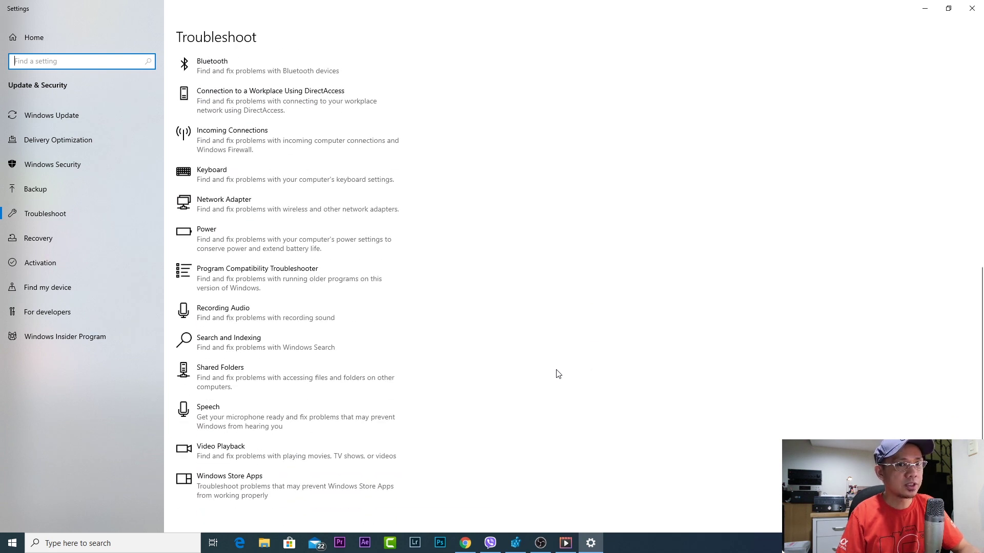
pyautogui.scroll(9, 559, 374)
pyautogui.scroll(-9, 559, 374)
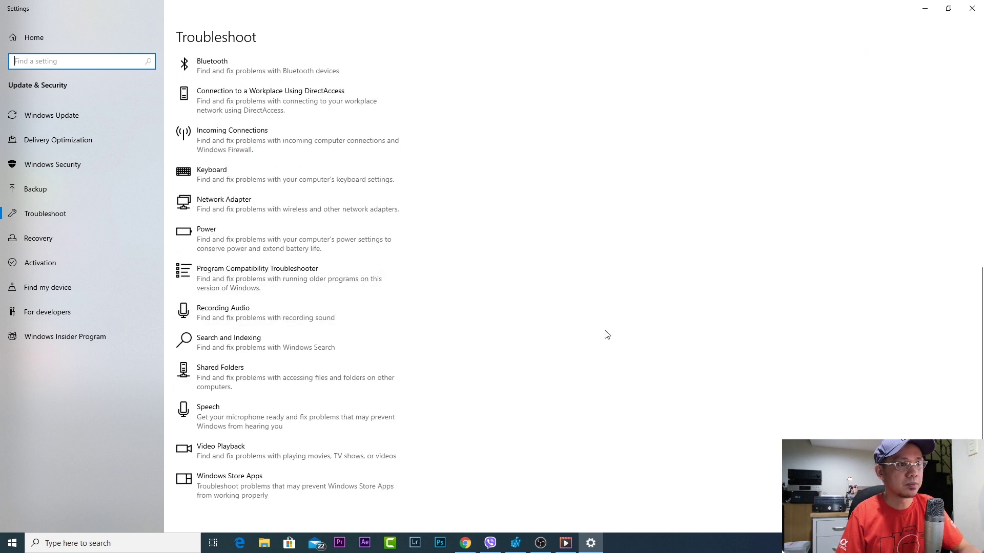
pyautogui.scroll(10, 607, 336)
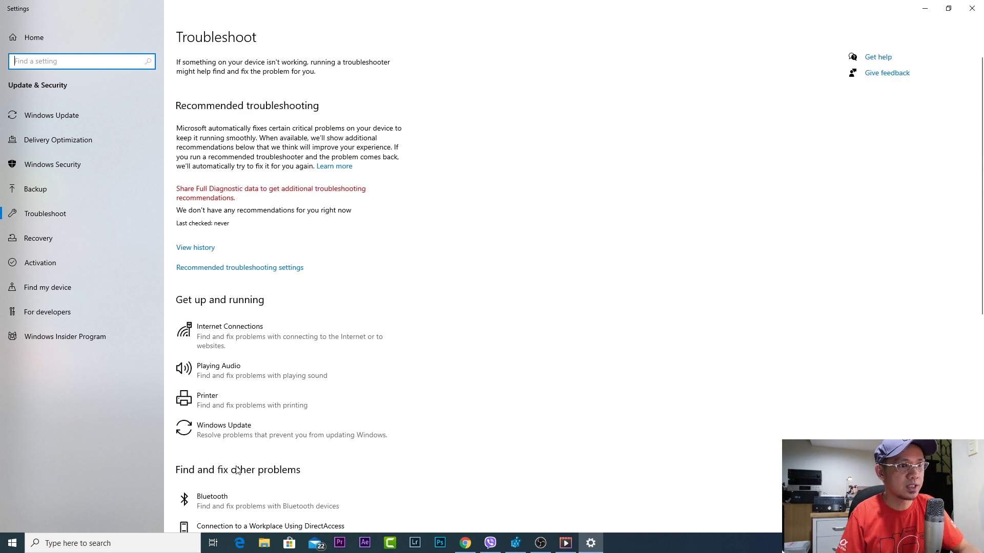
pyautogui.click(239, 434)
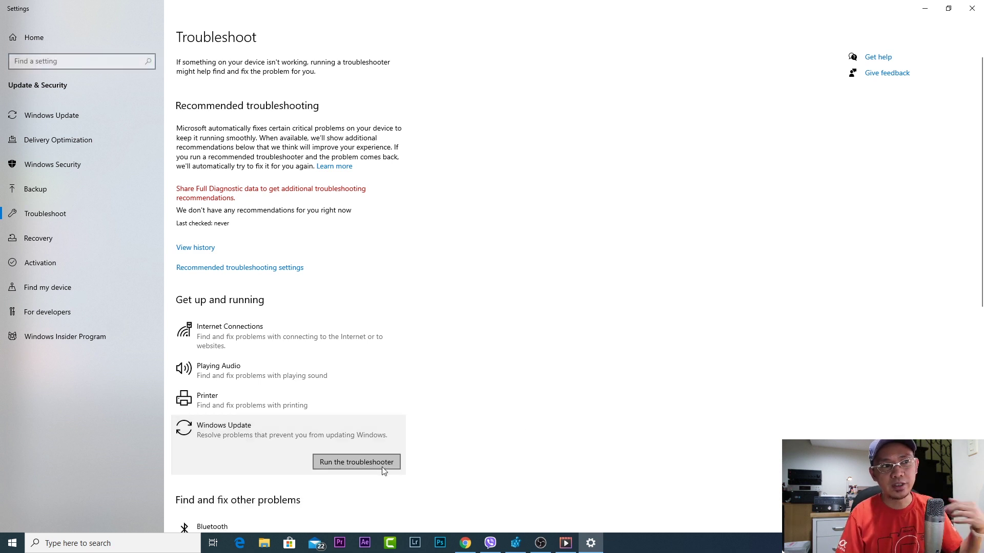
pyautogui.click(382, 466)
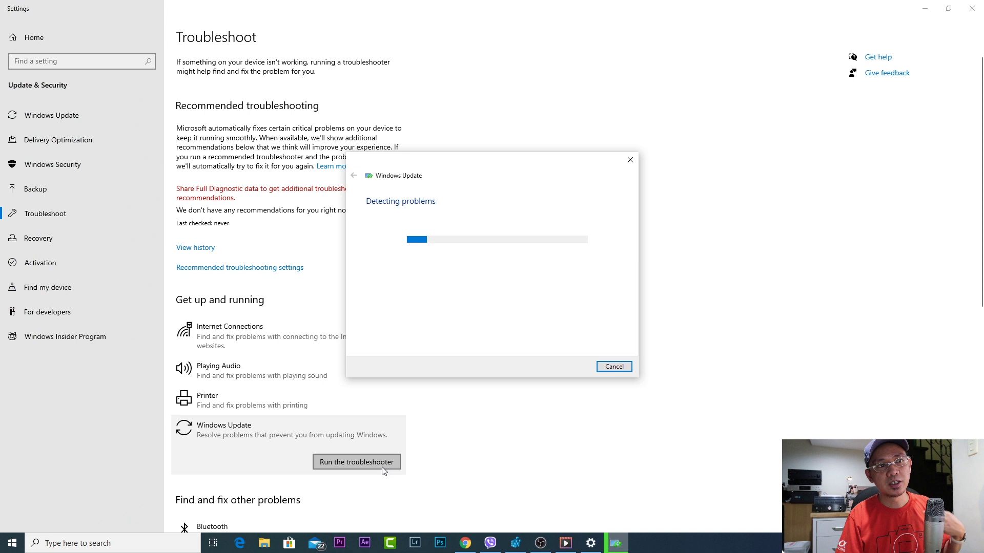
pyautogui.click(614, 367)
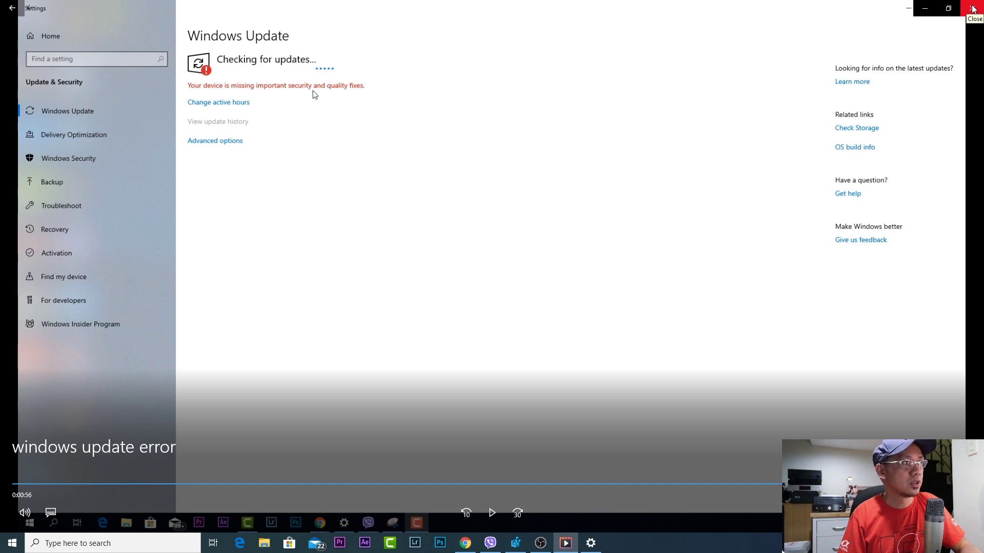
# - Close the video and return to the Windows updates doc, reviewing fix 1 (troubleshooter) and fix 2 (manual cumulative updates)
pyautogui.click(973, 9)
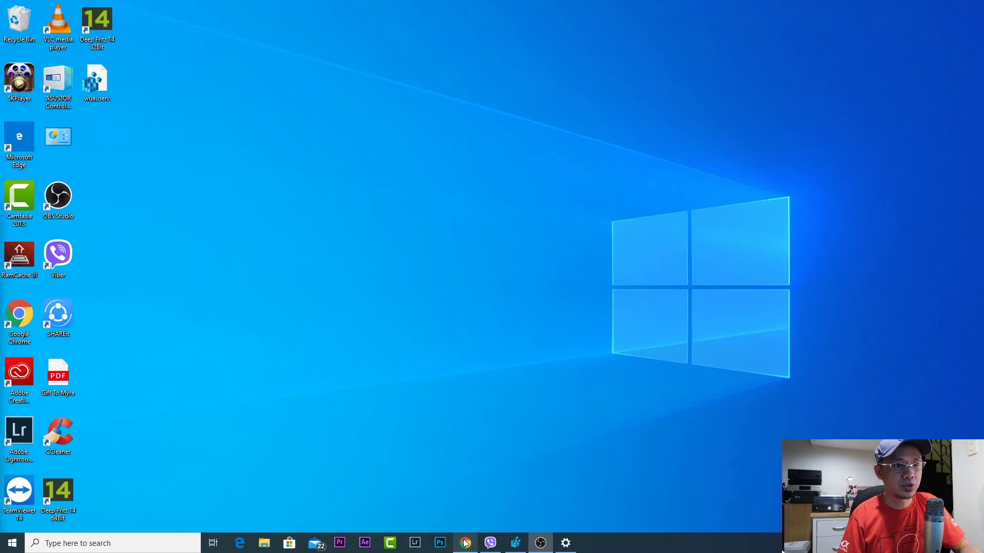
pyautogui.click(466, 543)
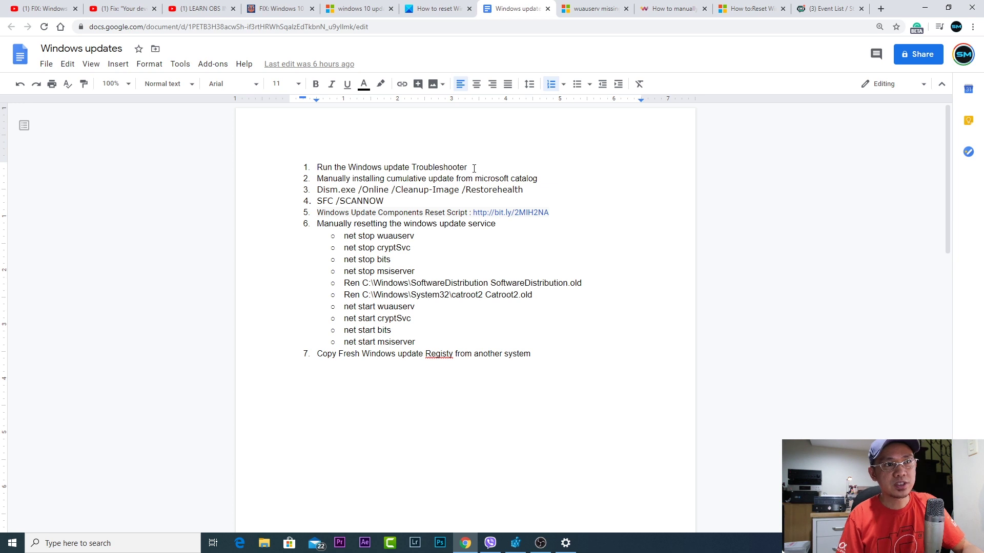
pyautogui.moveTo(474, 168); pyautogui.dragTo(305, 161)
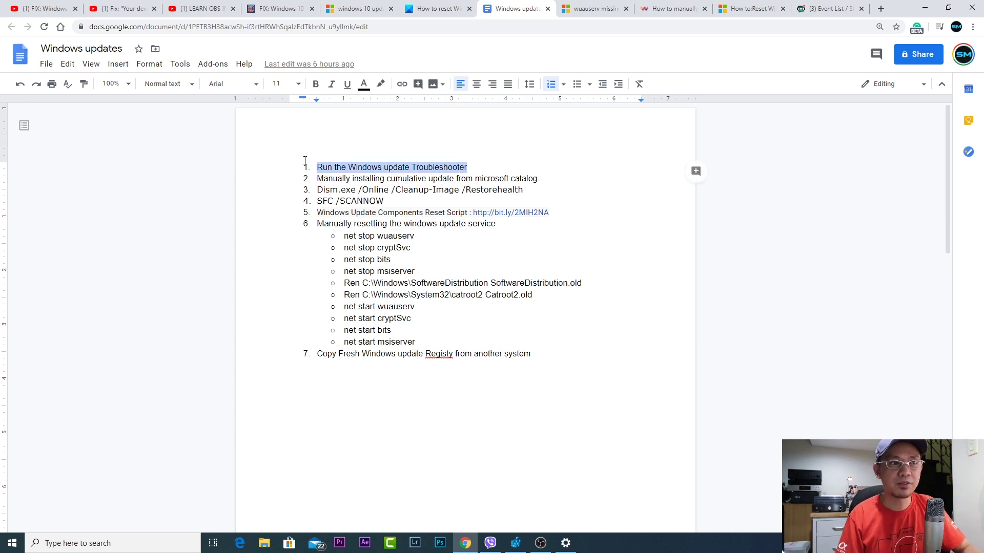
pyautogui.moveTo(568, 182); pyautogui.dragTo(298, 181)
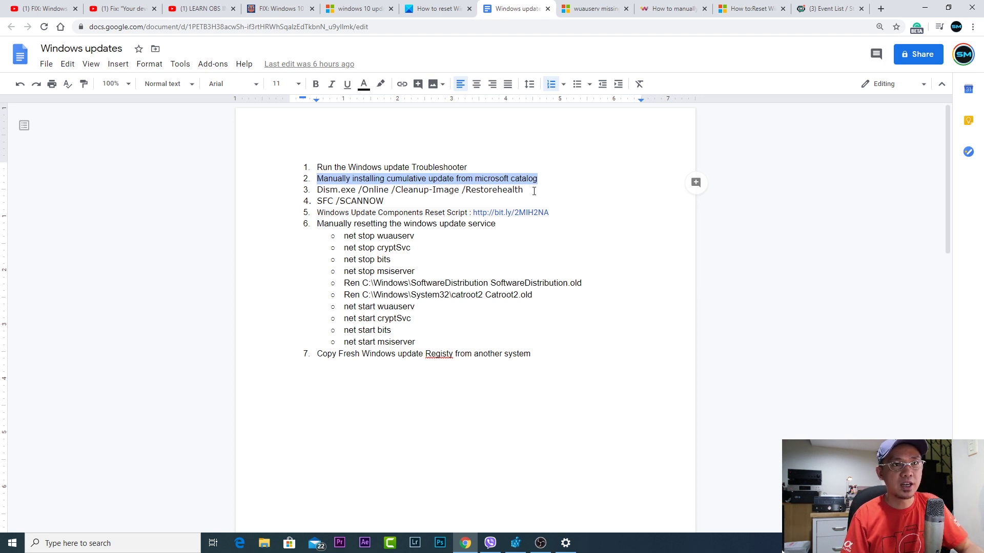
# - Review the Dism.exe and SFC /SCANNOW fixes, then preview the bit.ly reset-script link
pyautogui.moveTo(533, 190); pyautogui.dragTo(320, 189)
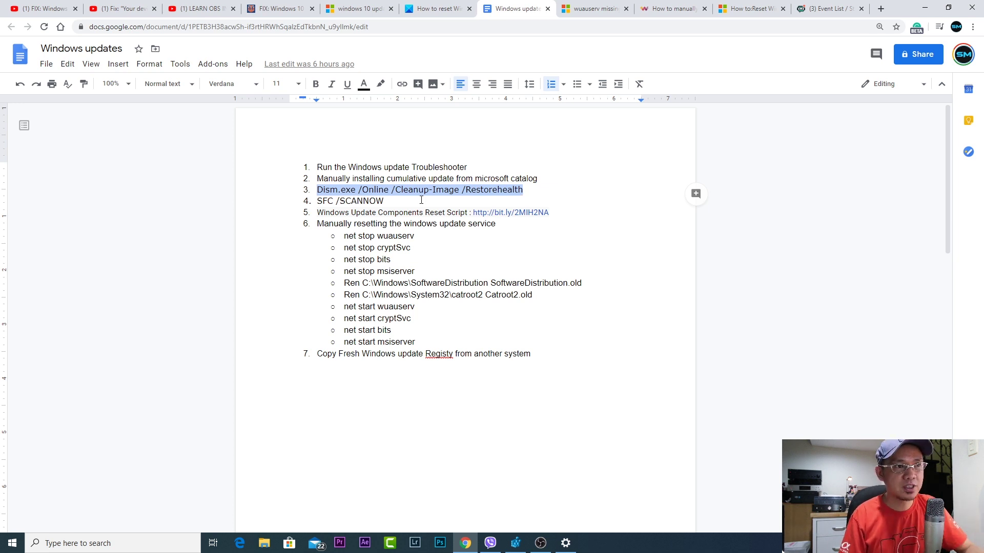
pyautogui.moveTo(391, 200); pyautogui.dragTo(309, 199)
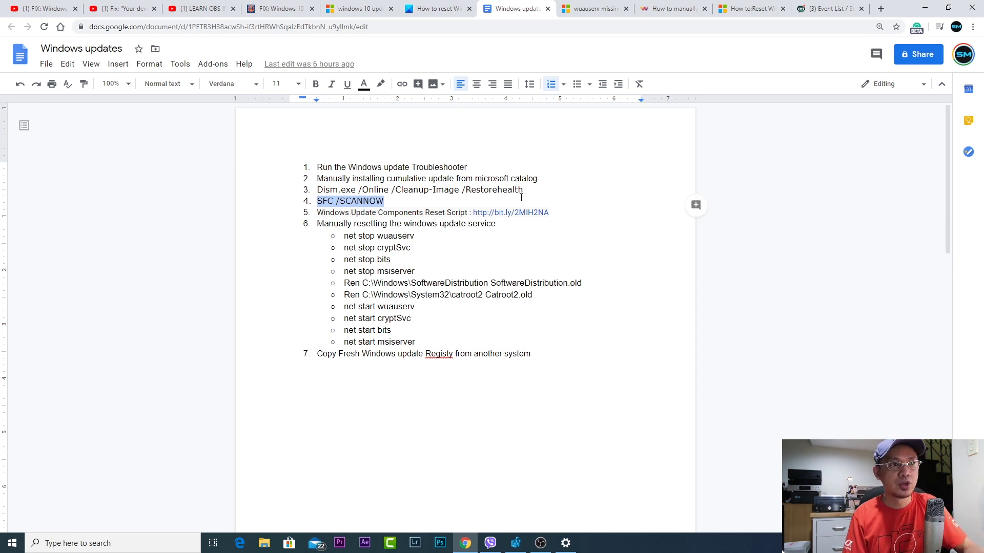
pyautogui.click(571, 220)
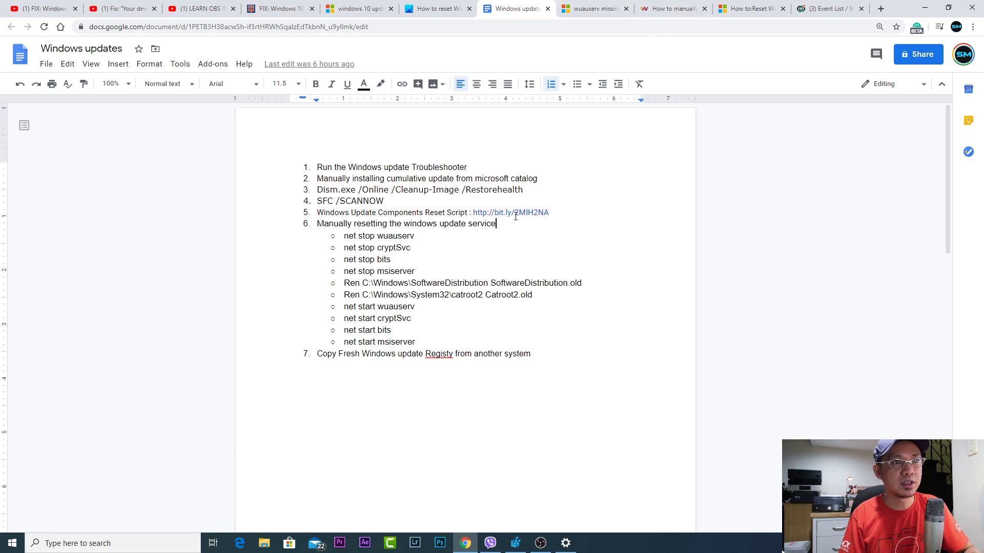
pyautogui.click(517, 212)
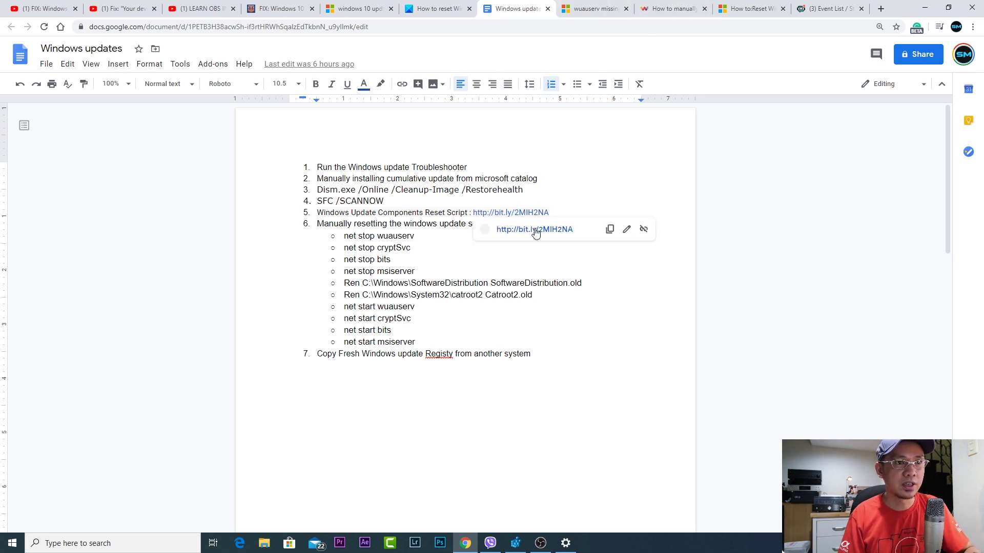
# - Open the bit.ly Microsoft Community reset-components article and scroll to the WUReset.bat script
pyautogui.click(534, 228)
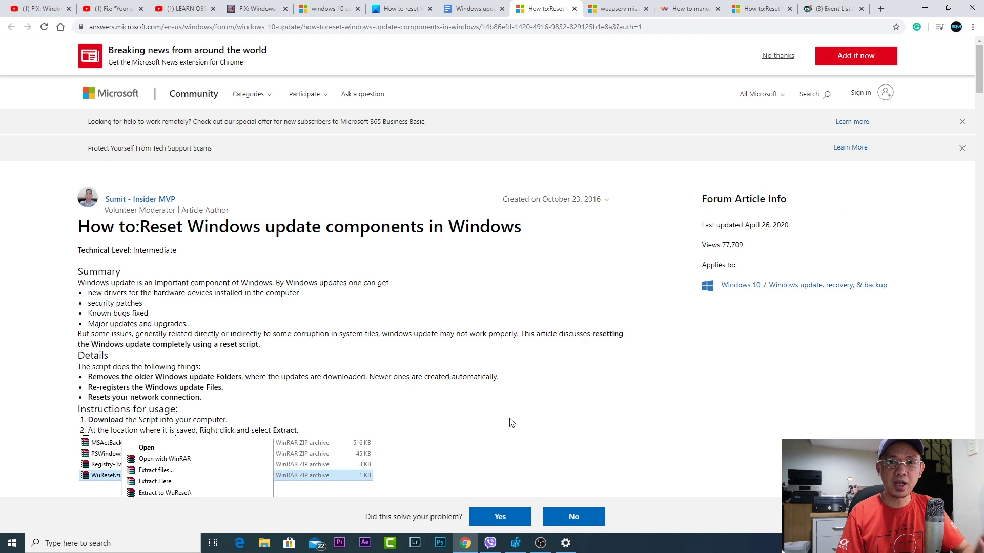
pyautogui.scroll(-10, 510, 423)
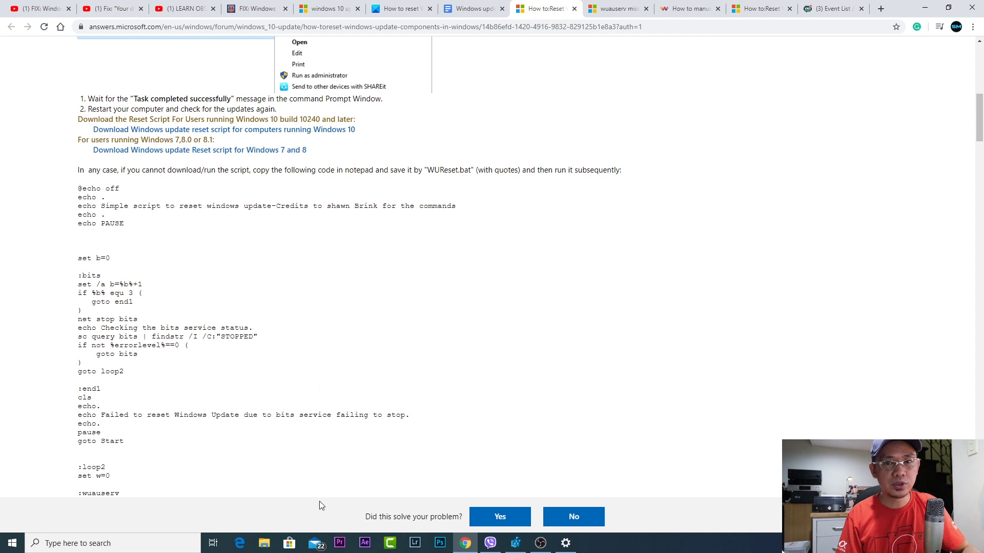
pyautogui.click(264, 542)
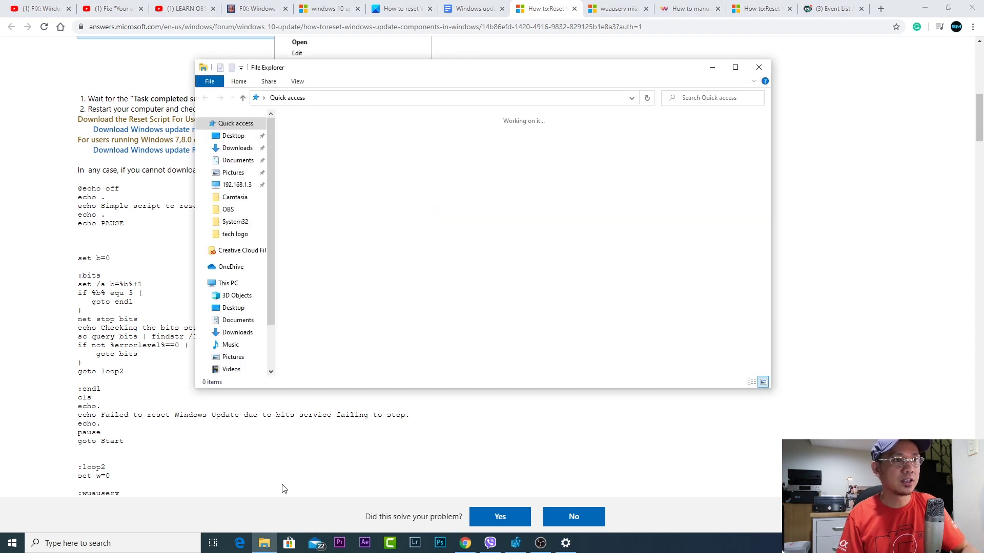
# - Open the Wureset Windows 10 folder inside Downloads in a maximized Explorer window
pyautogui.click(235, 149)
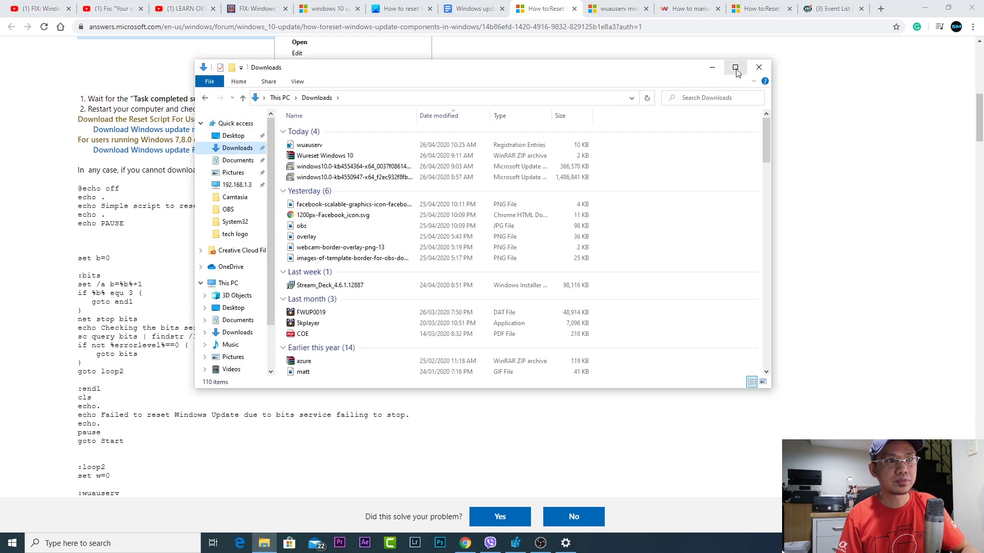
pyautogui.click(735, 68)
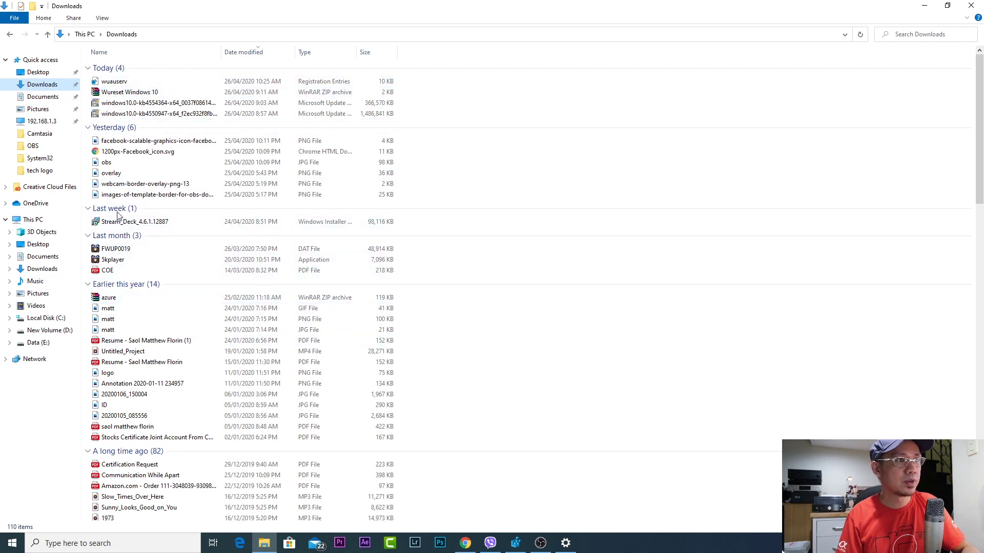
pyautogui.scroll(-20, 147, 328)
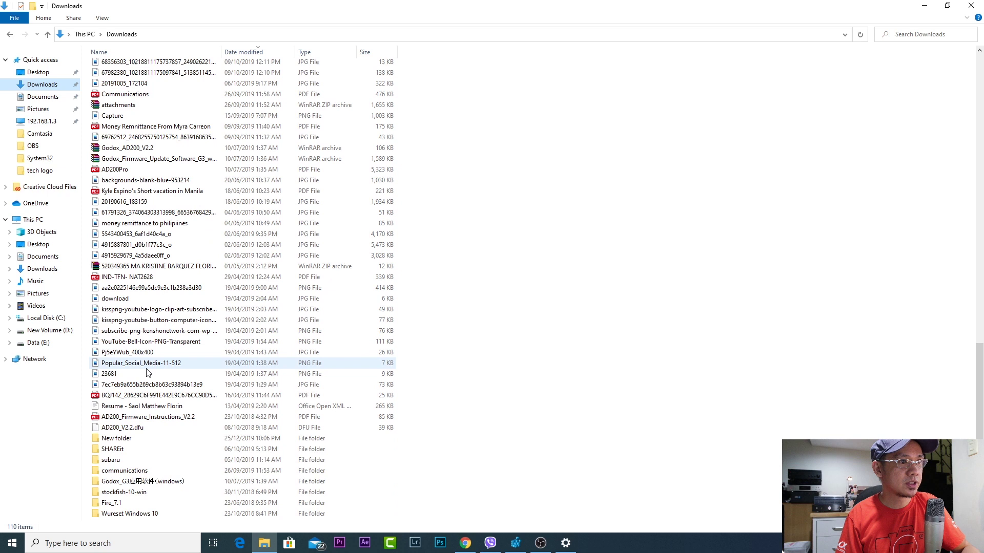
pyautogui.click(138, 475)
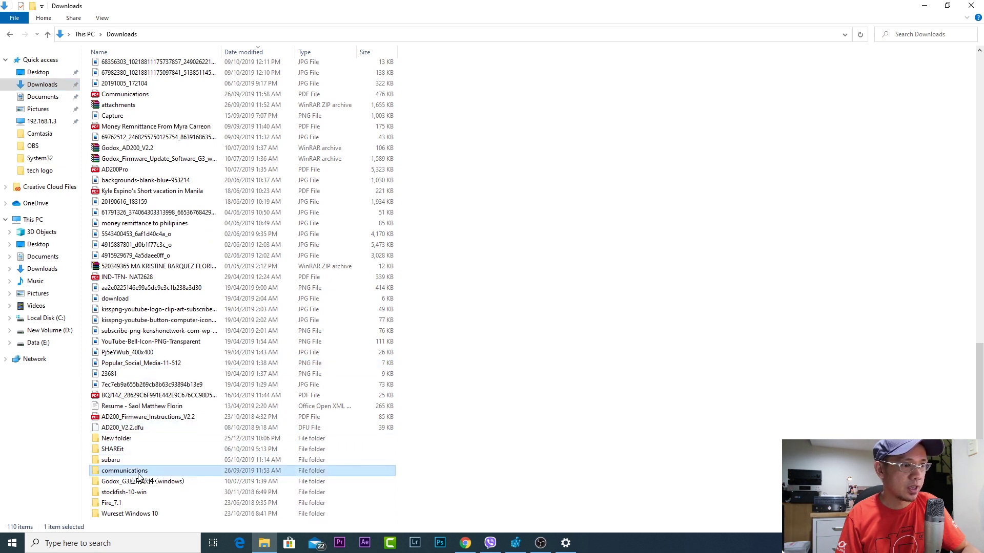
pyautogui.doubleClick(131, 514)
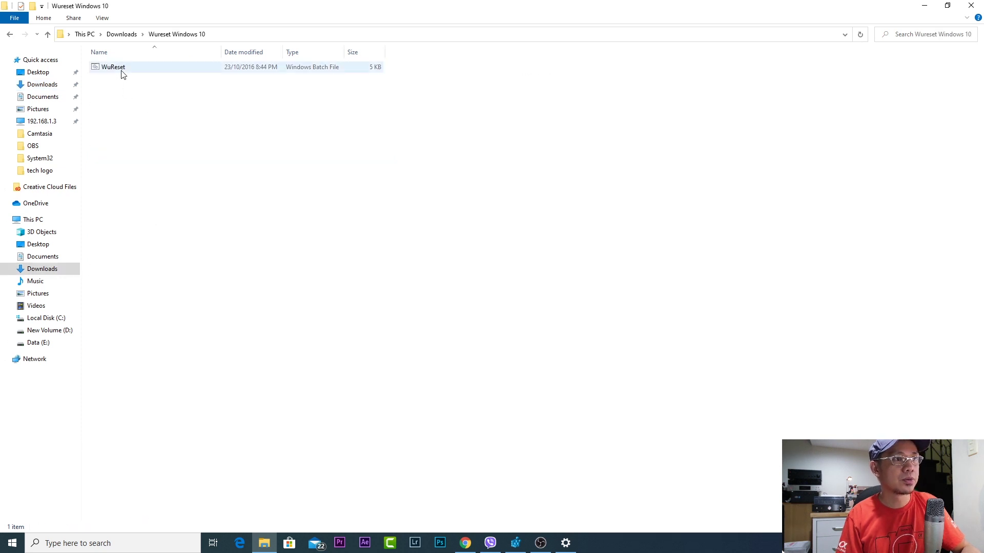
# - Run the WuReset batch file, close its console when finished, and minimize Explorer
pyautogui.click(126, 70)
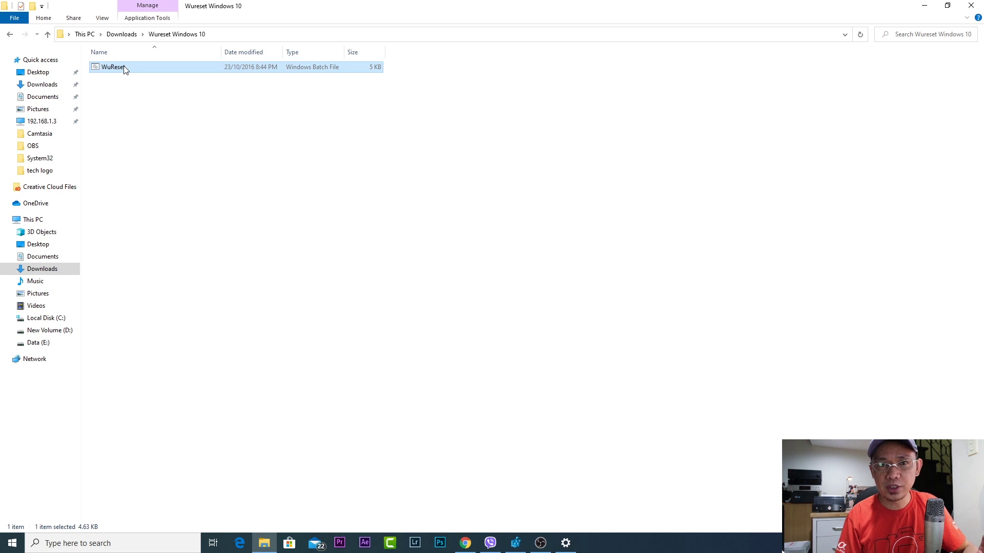
pyautogui.rightClick(125, 70)
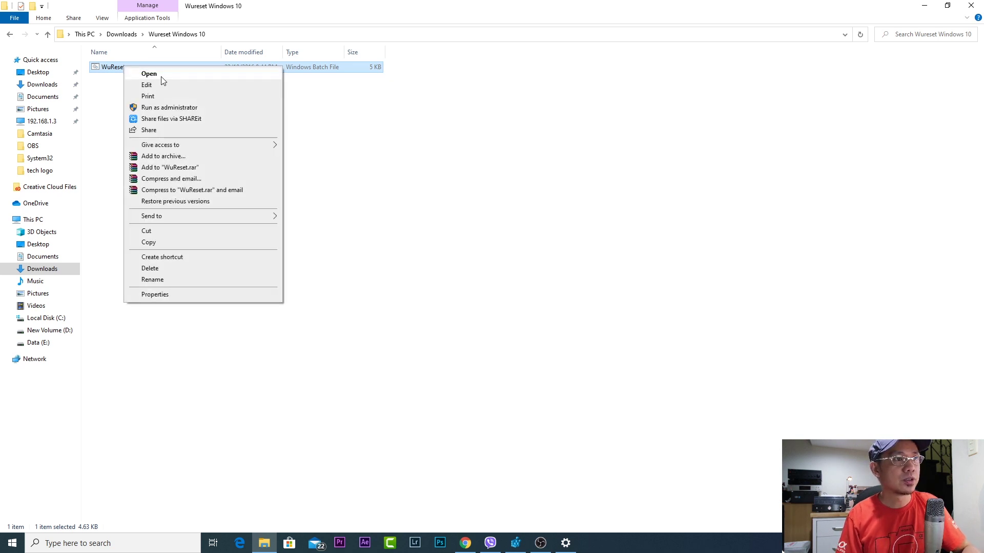
pyautogui.click(149, 74)
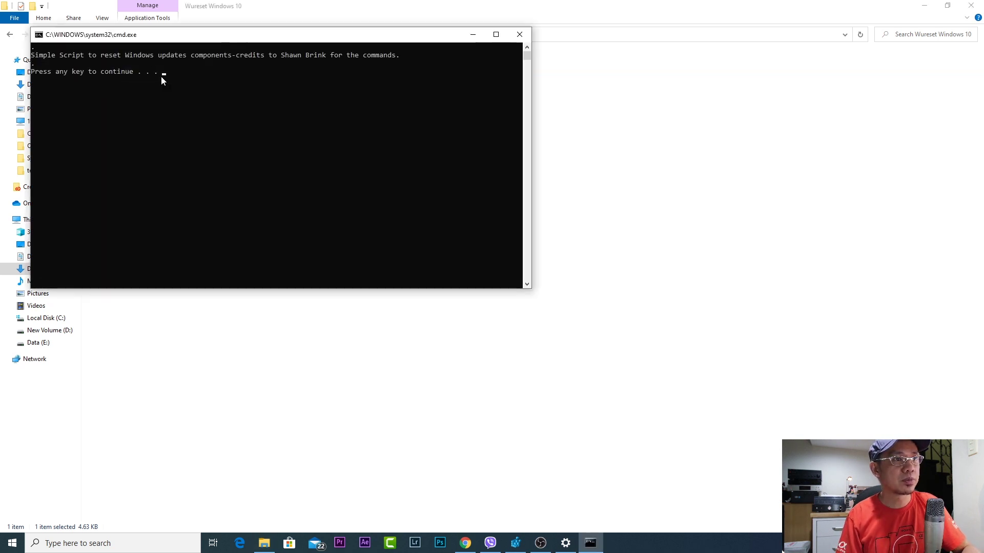
pyautogui.click(519, 36)
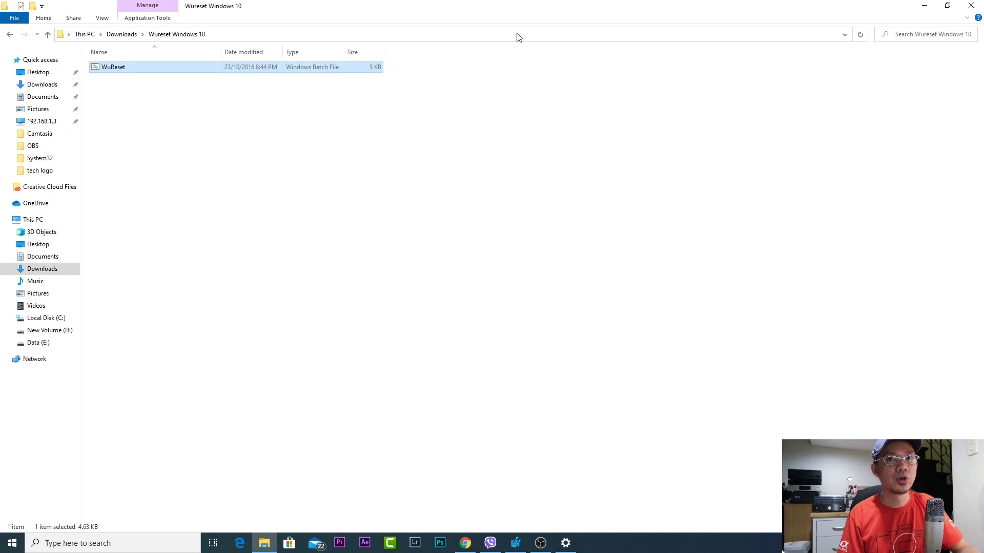
pyautogui.click(925, 7)
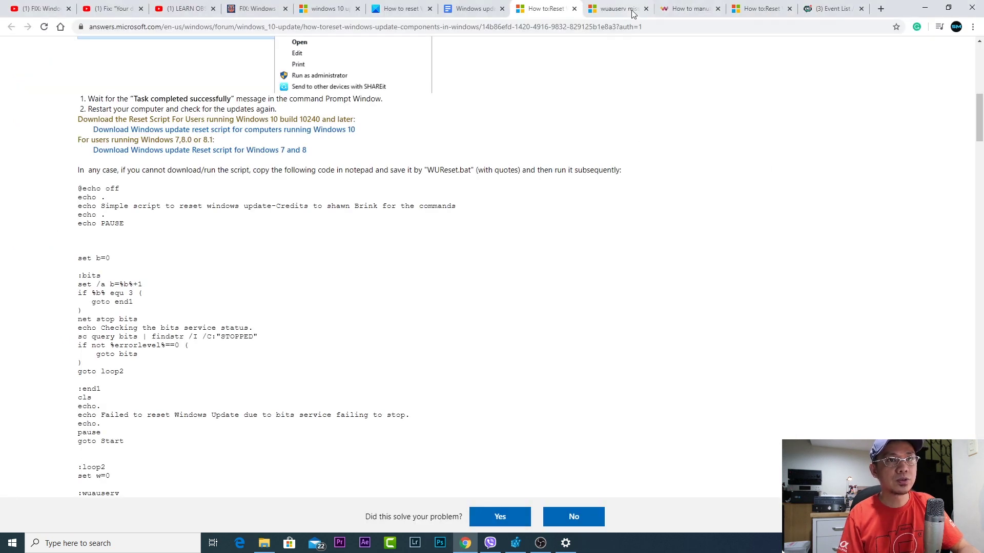
# - Review the ten manual reset commands from net stop wuauserv, then item 7 on copying a fresh registry
pyautogui.click(480, 14)
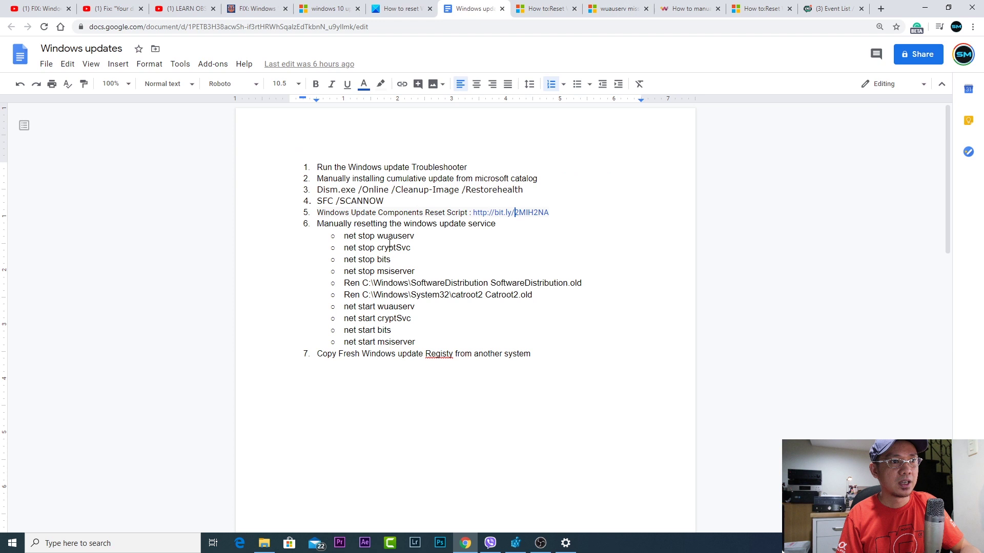
pyautogui.click(515, 241)
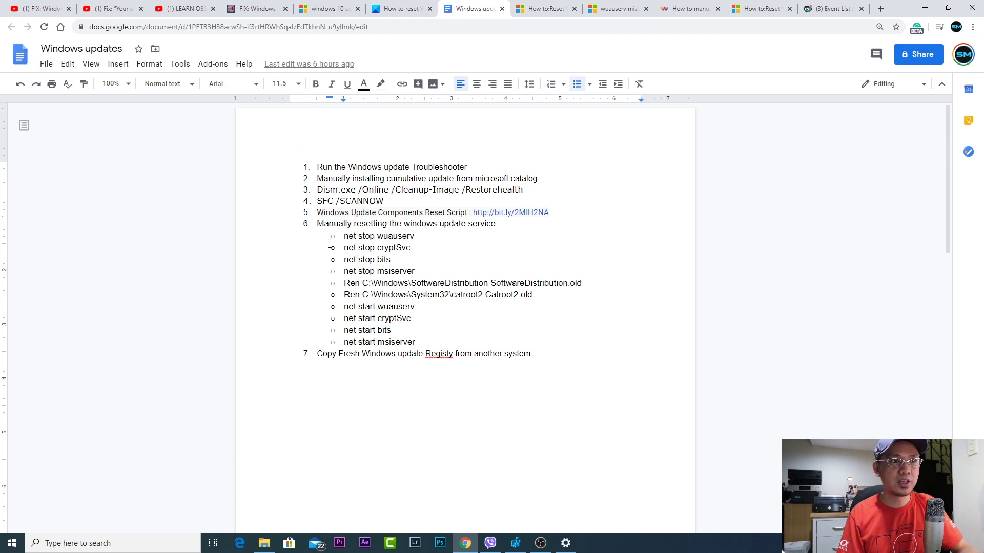
pyautogui.moveTo(343, 236); pyautogui.dragTo(434, 344)
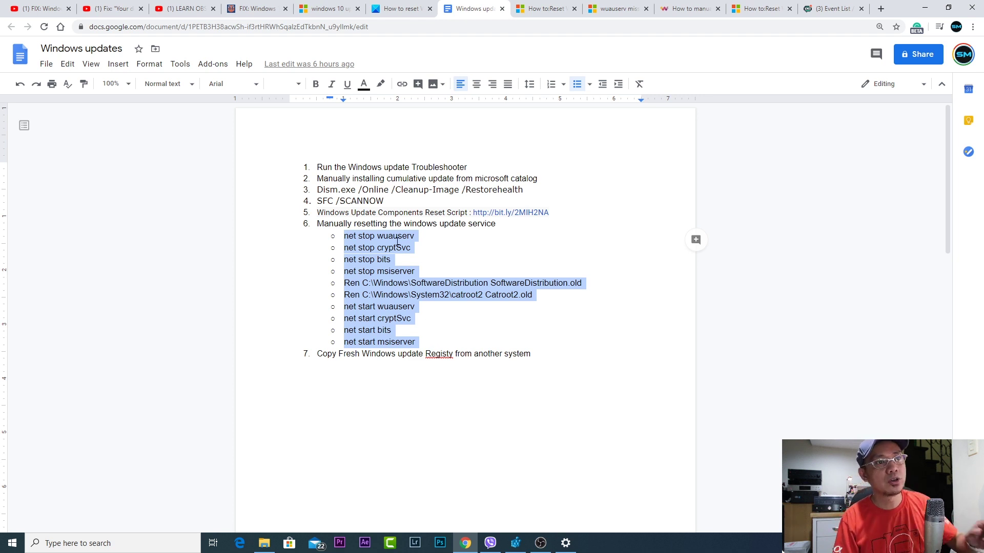
pyautogui.click(346, 236)
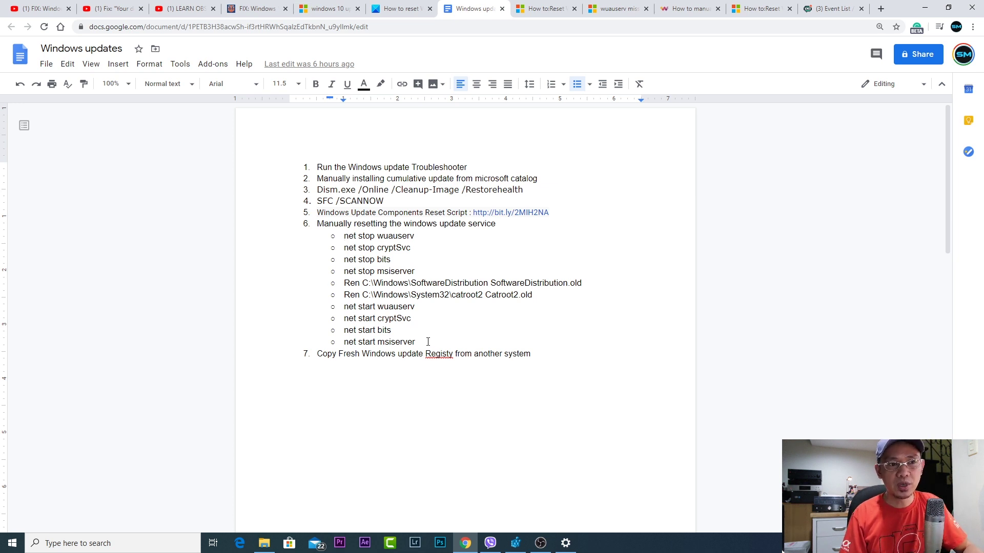
pyautogui.moveTo(555, 356); pyautogui.dragTo(296, 352)
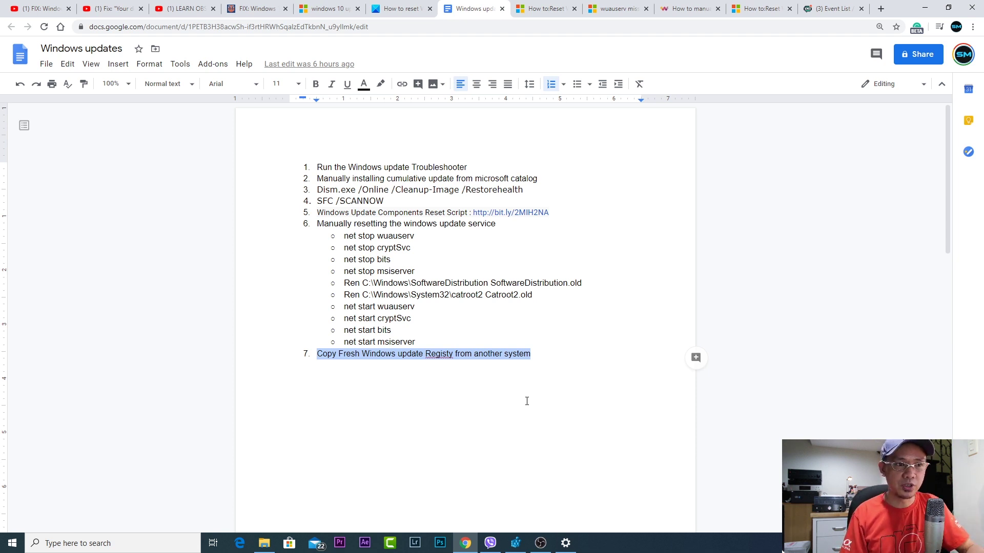
# - Launch Registry Editor via a search for 're' and maximize it at the wuauserv key
pyautogui.click(132, 542)
pyautogui.write('re')
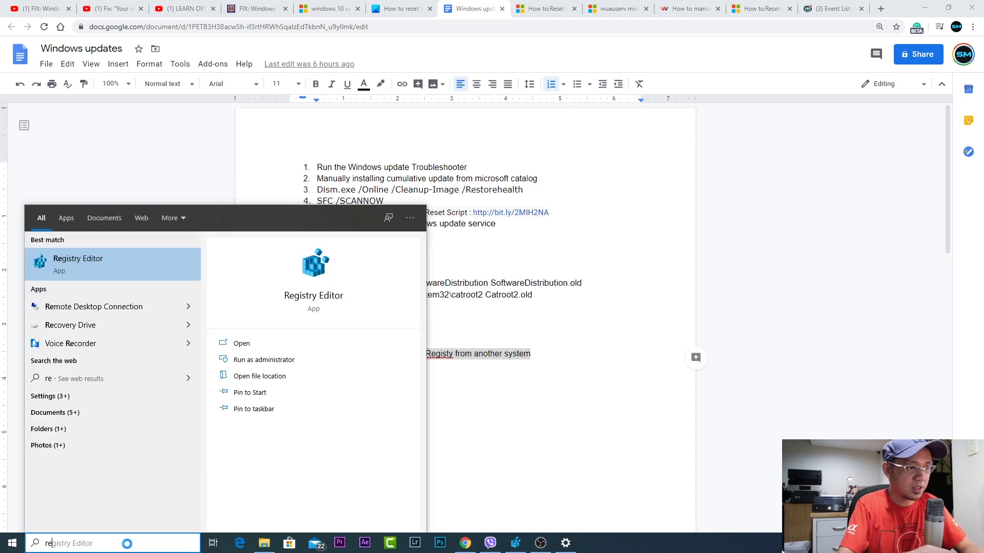
pyautogui.click(81, 262)
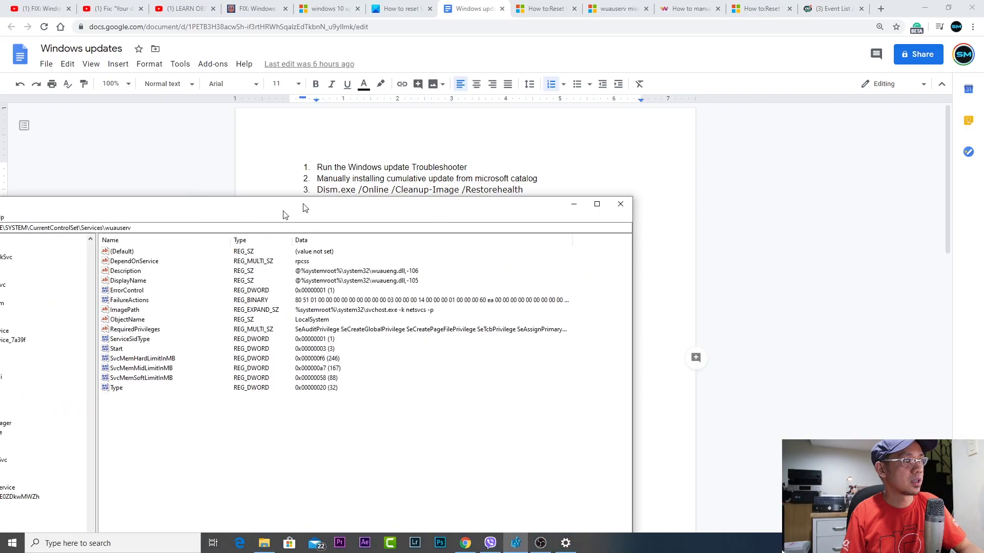
pyautogui.moveTo(301, 208); pyautogui.dragTo(584, 127)
pyautogui.click(897, 119)
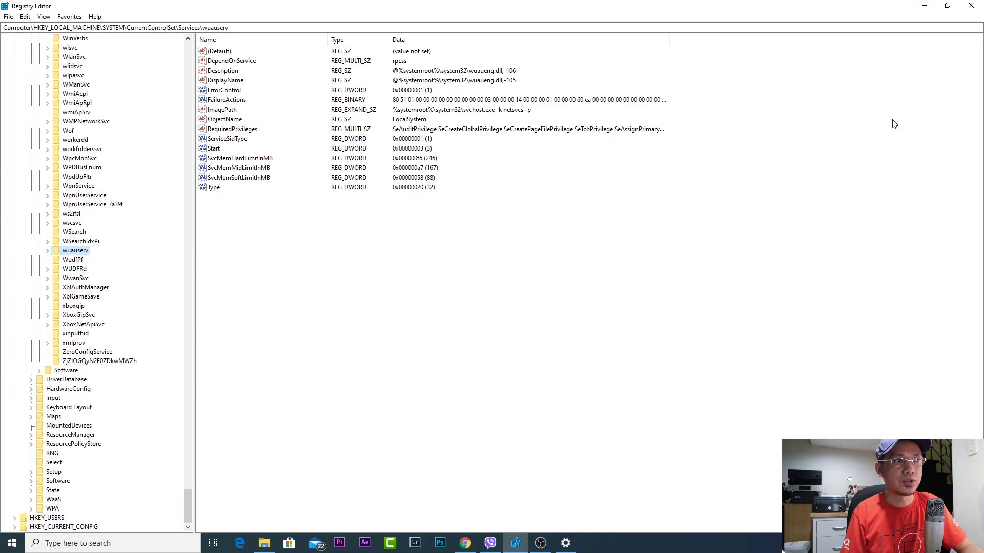
pyautogui.scroll(15, 125, 340)
pyautogui.scroll(20, 123, 339)
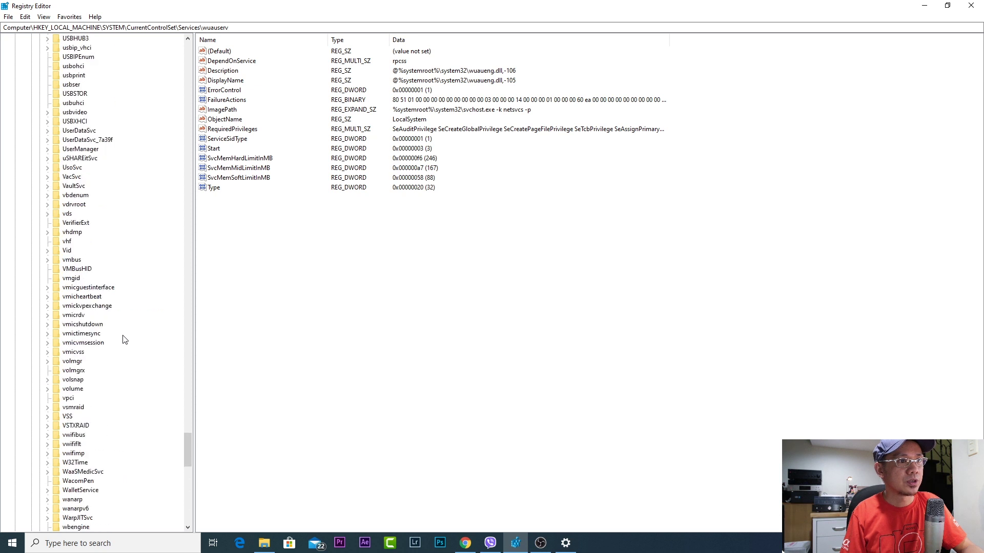
# - Search 'service', dismiss the stray Edge web results, and launch the Services app
pyautogui.click(104, 545)
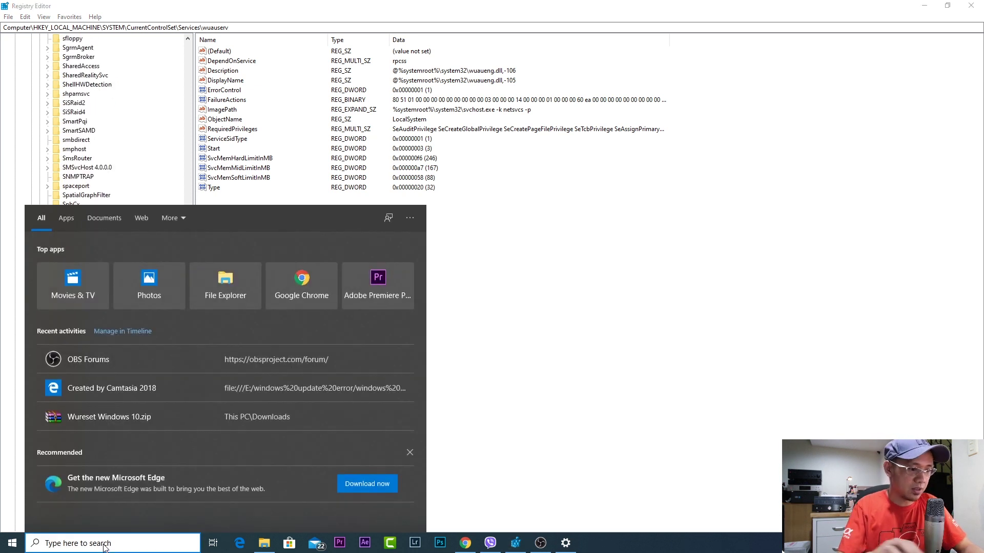
pyautogui.write('service')
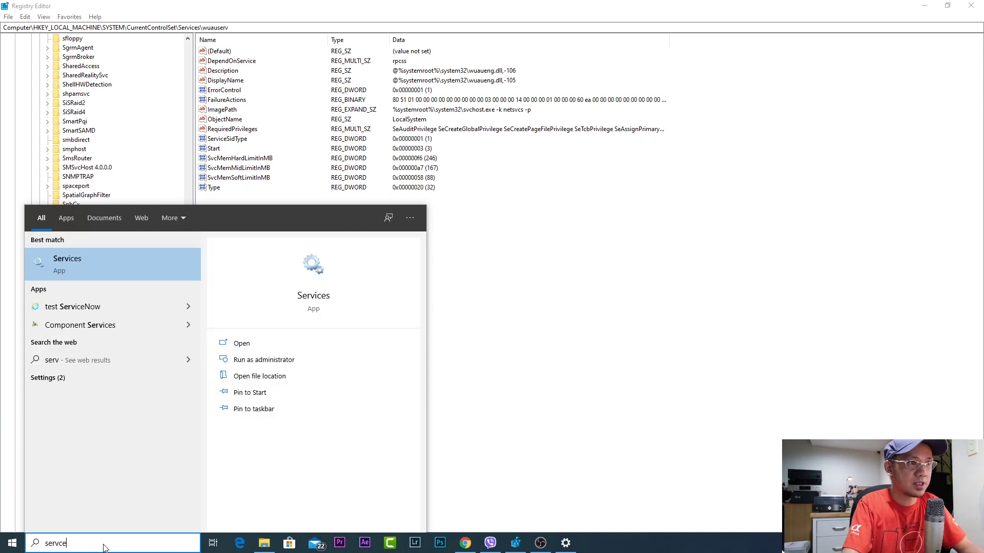
pyautogui.press('Return')
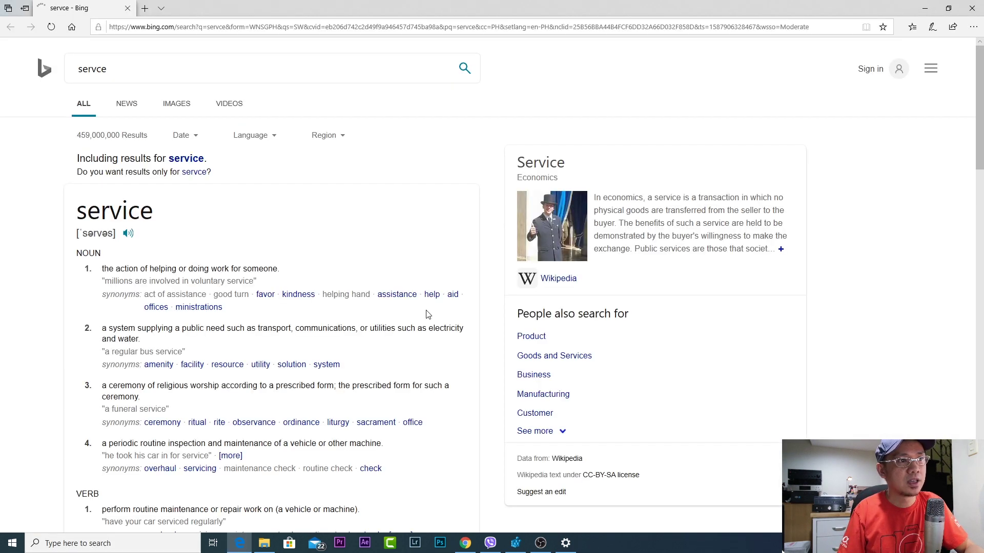
pyautogui.click(973, 8)
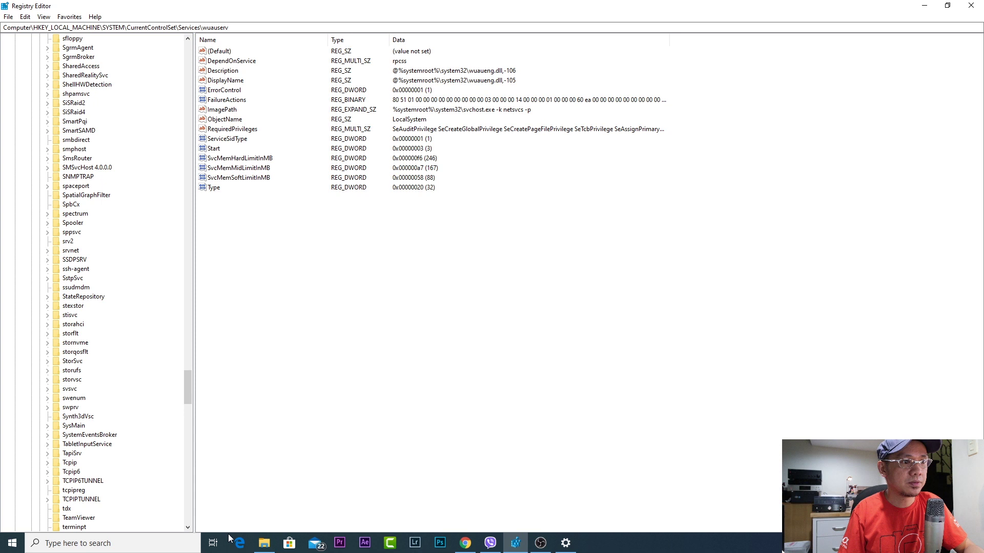
pyautogui.click(155, 544)
pyautogui.write('service')
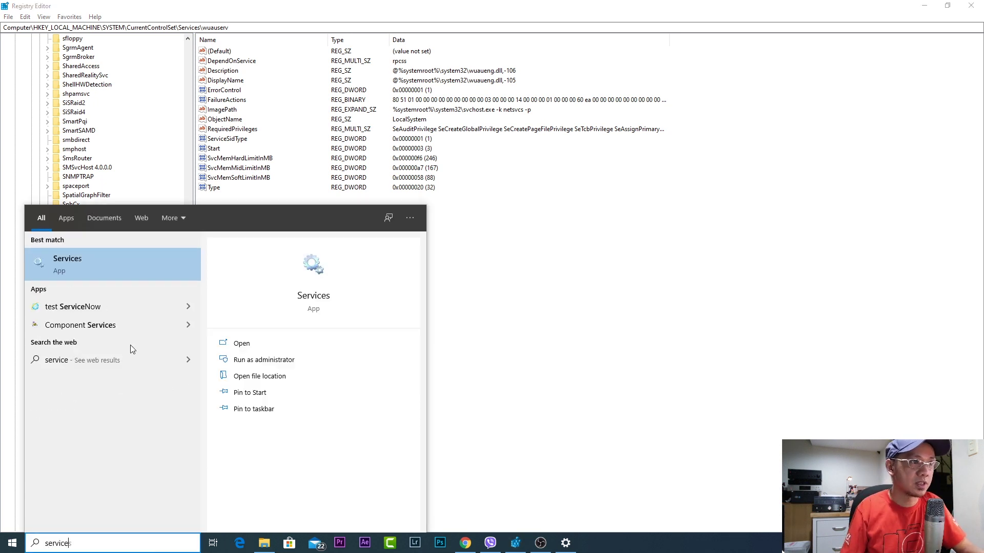
pyautogui.click(86, 272)
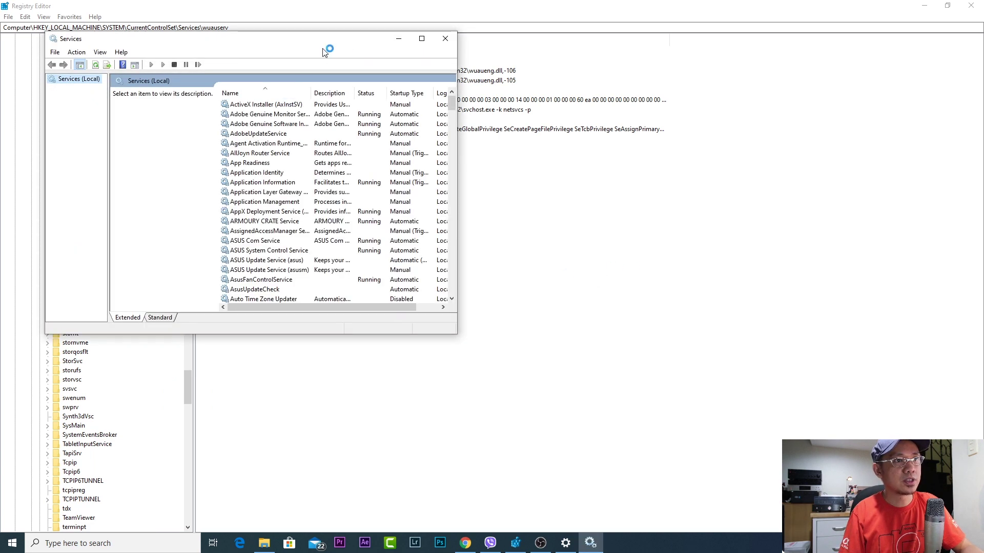
# - Maximize Services, select Windows Update to check it is running, then minimize back to Registry Editor
pyautogui.click(425, 38)
pyautogui.scroll(-20, 260, 390)
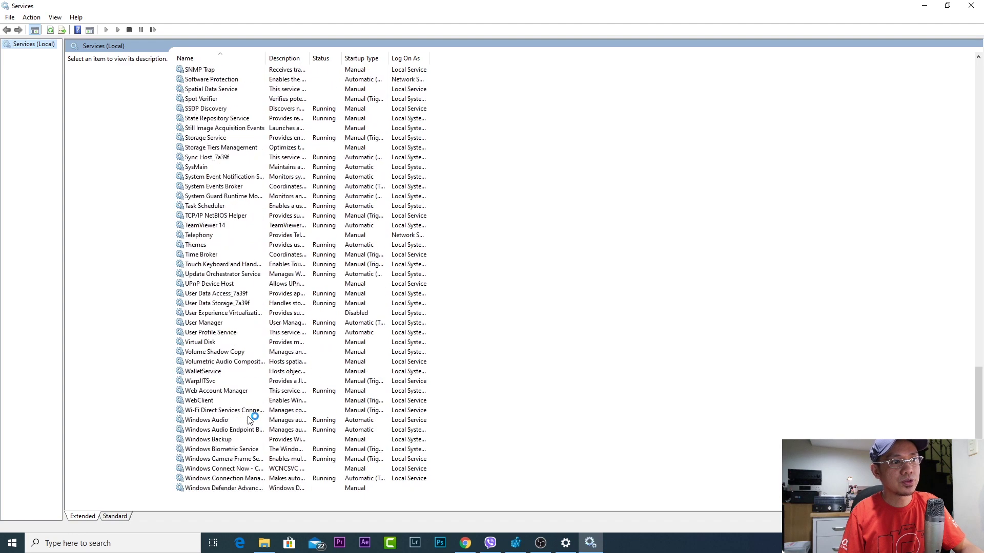
pyautogui.scroll(-10, 249, 420)
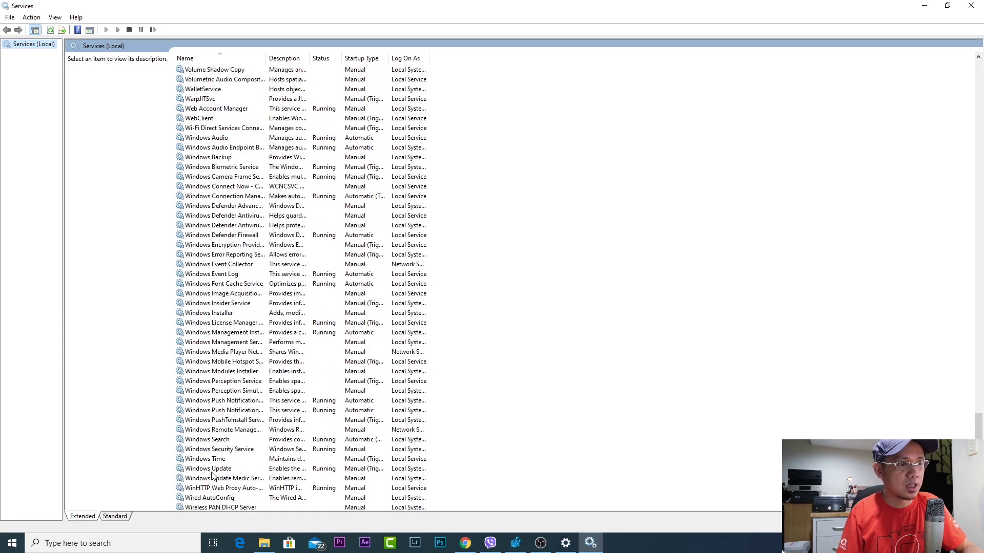
pyautogui.click(212, 471)
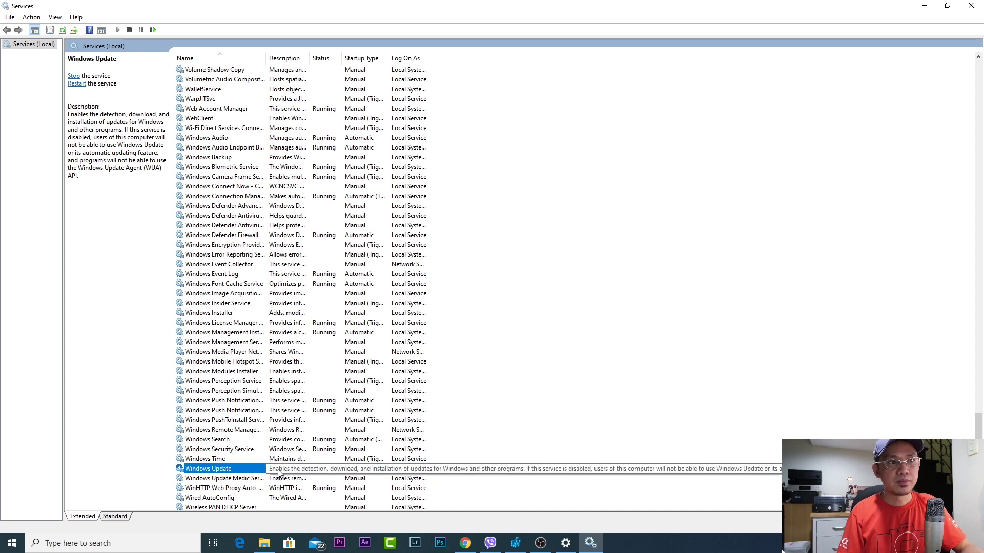
pyautogui.click(925, 7)
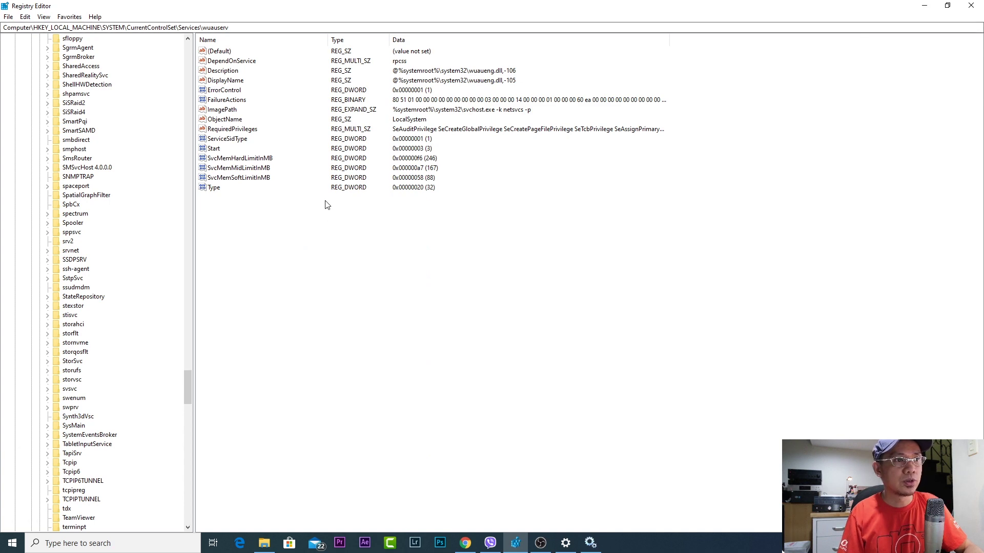
# - Scroll the registry tree back up and re-expand CurrentControlSet and its Services key
pyautogui.moveTo(185, 385); pyautogui.dragTo(181, 88)
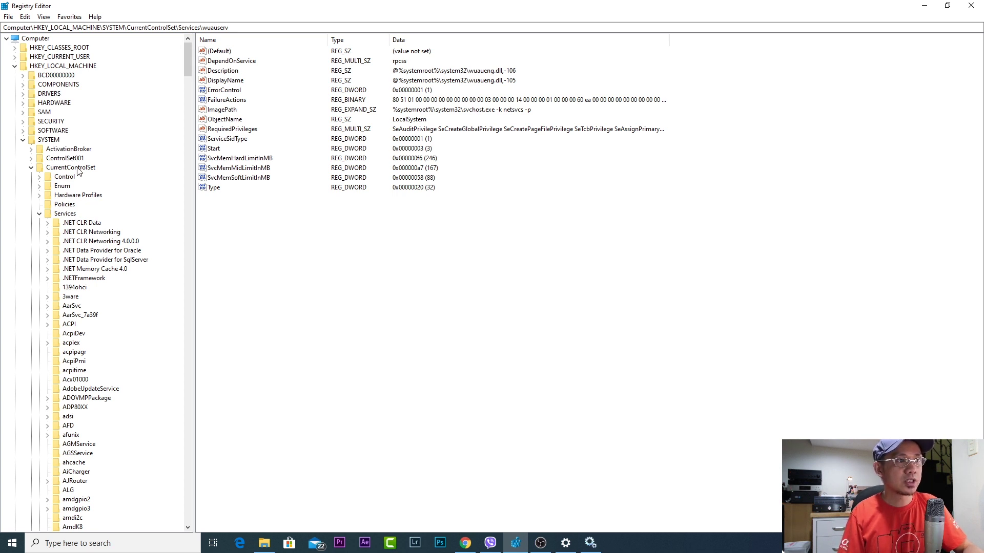
pyautogui.click(31, 168)
pyautogui.click(31, 168)
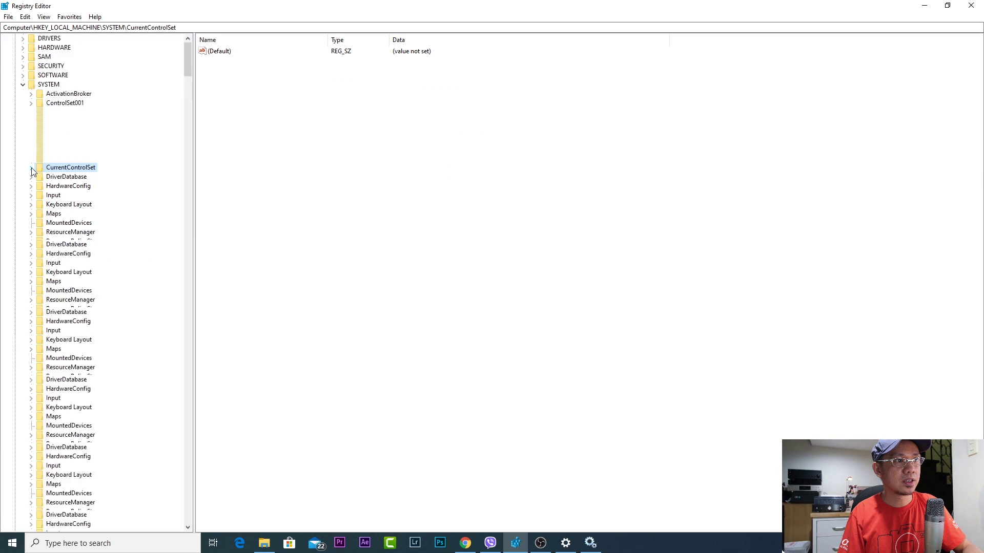
pyautogui.click(40, 86)
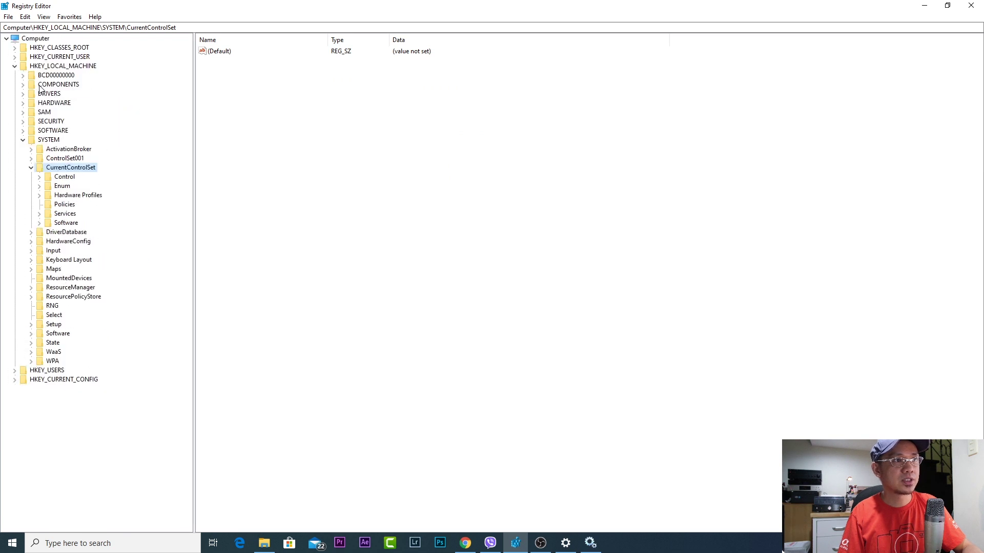
pyautogui.click(40, 214)
pyautogui.moveTo(187, 81); pyautogui.dragTo(180, 492)
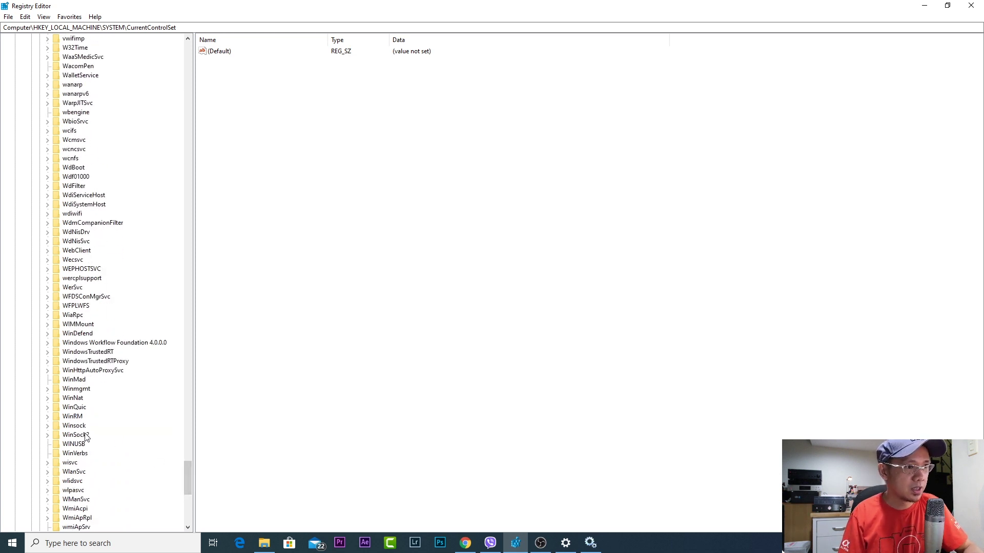
# - Move past wlpasvc and ws2ifsl to wuauserv and view its Parameters subkey, ServiceDll wuaueng.dll
pyautogui.click(82, 492)
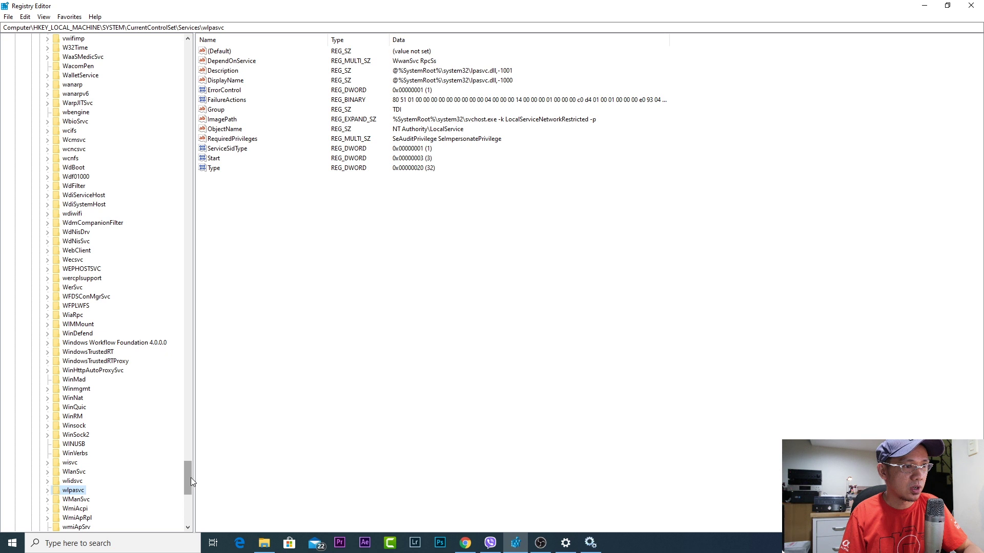
pyautogui.scroll(-1, 190, 477)
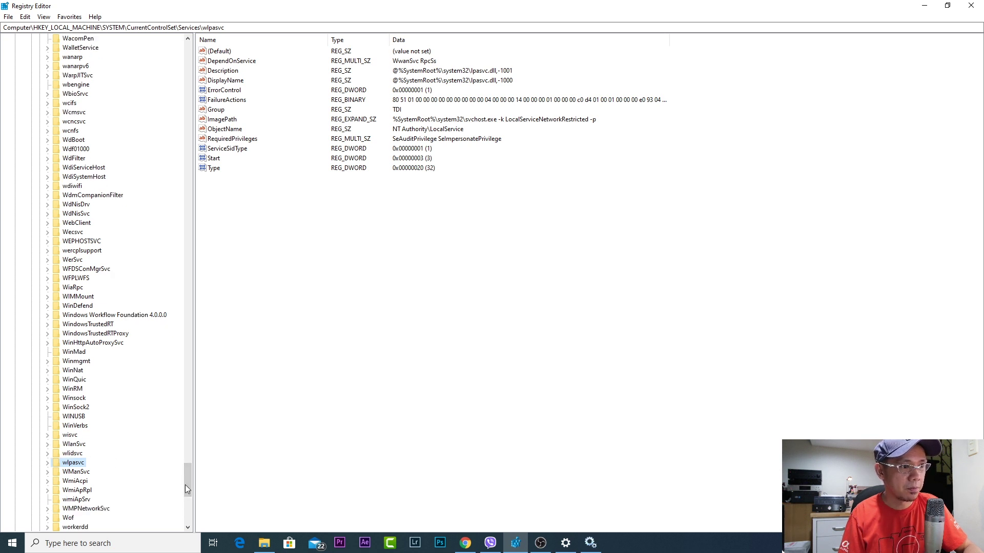
pyautogui.moveTo(187, 482); pyautogui.dragTo(186, 489)
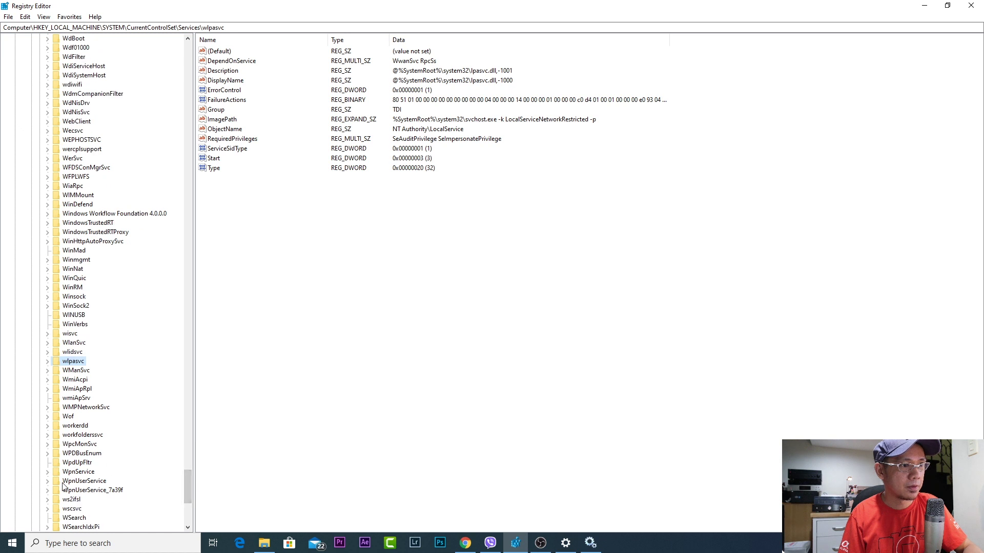
pyautogui.click(66, 500)
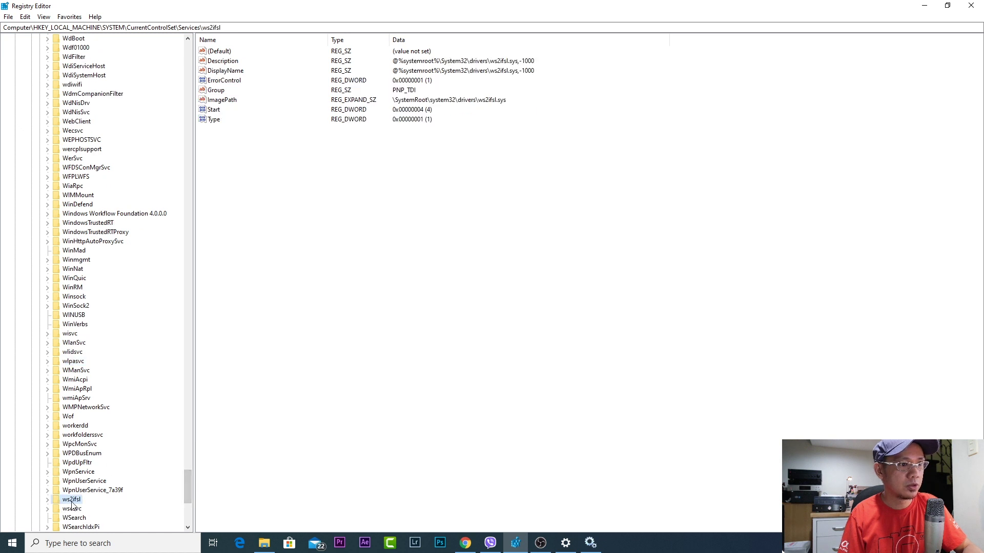
pyautogui.scroll(-7, 75, 505)
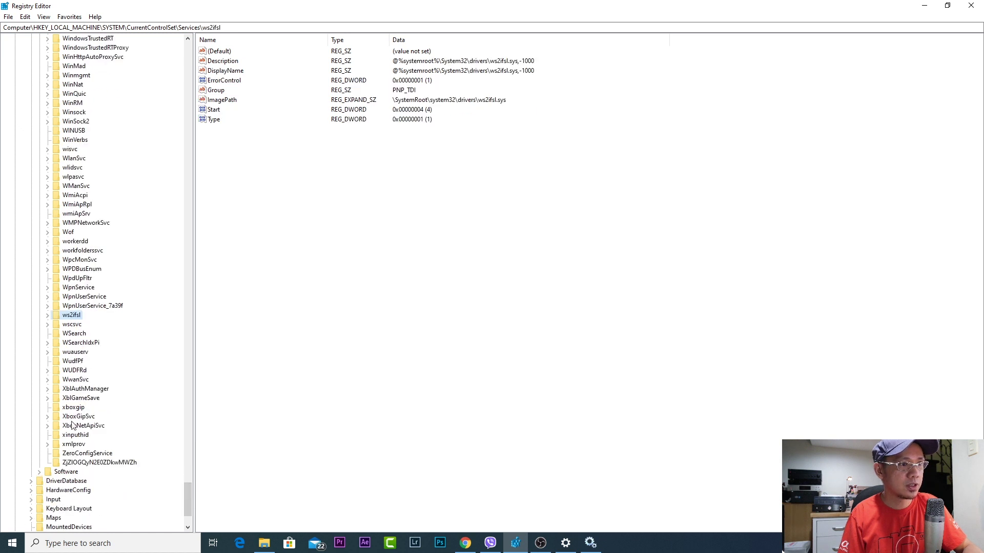
pyautogui.click(48, 352)
pyautogui.click(48, 353)
pyautogui.click(47, 353)
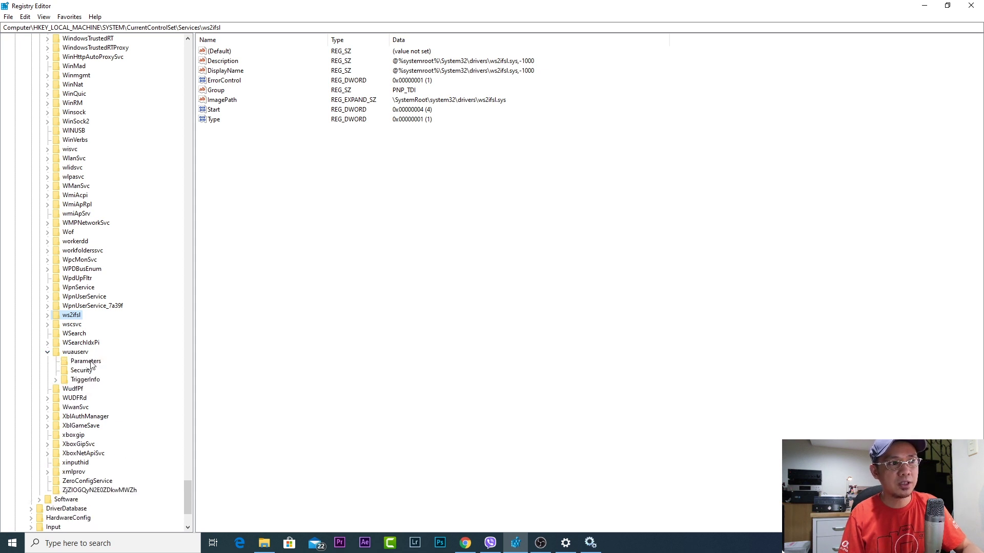
pyautogui.click(87, 362)
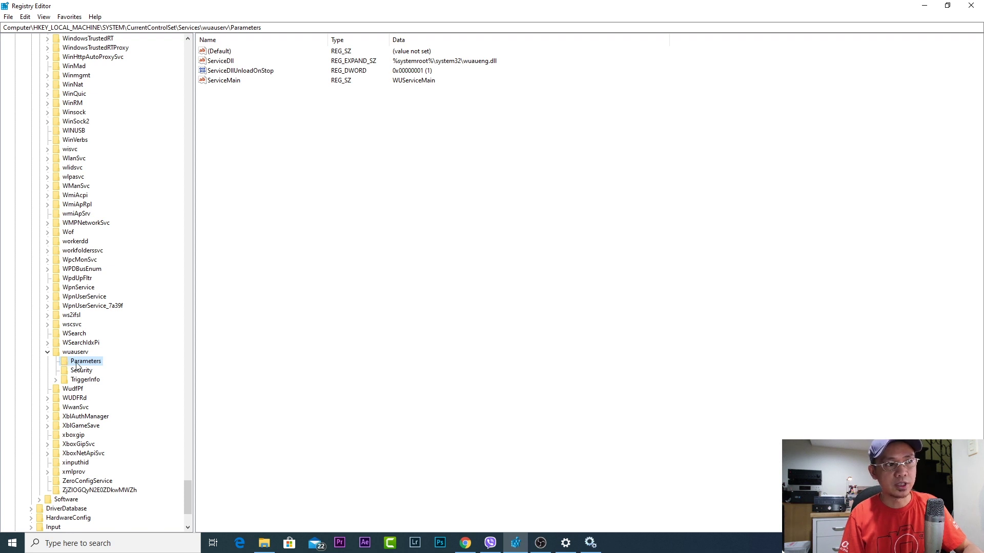
pyautogui.click(47, 352)
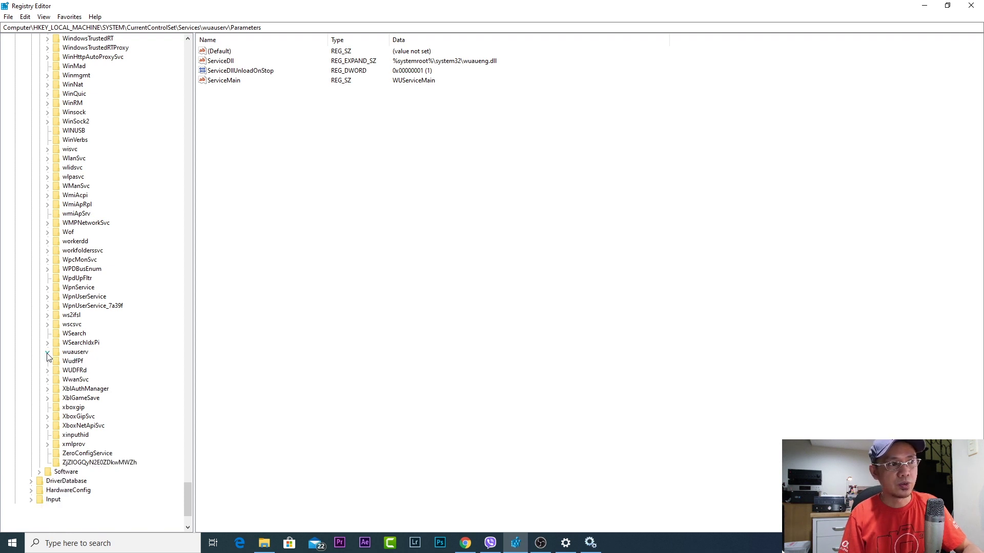
pyautogui.rightClick(80, 355)
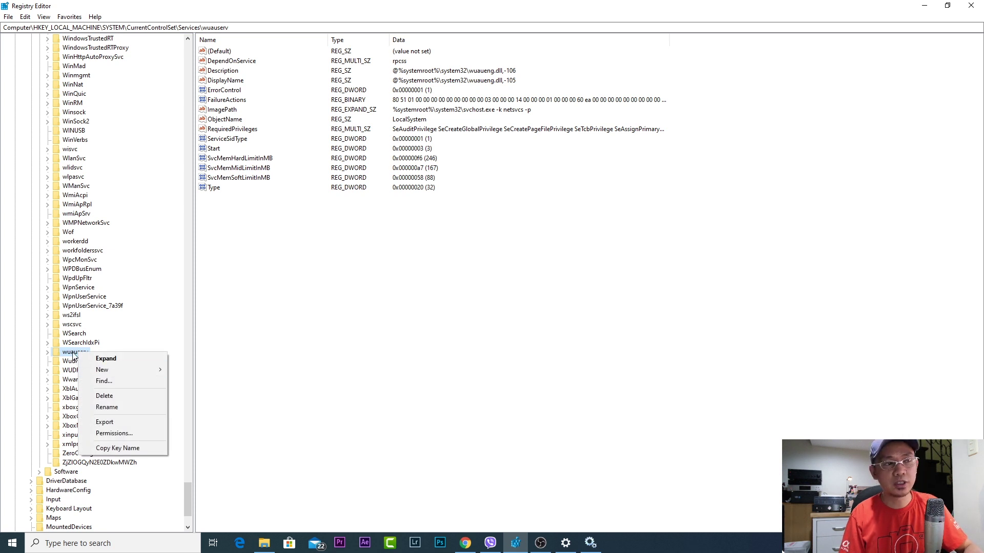
pyautogui.click(98, 422)
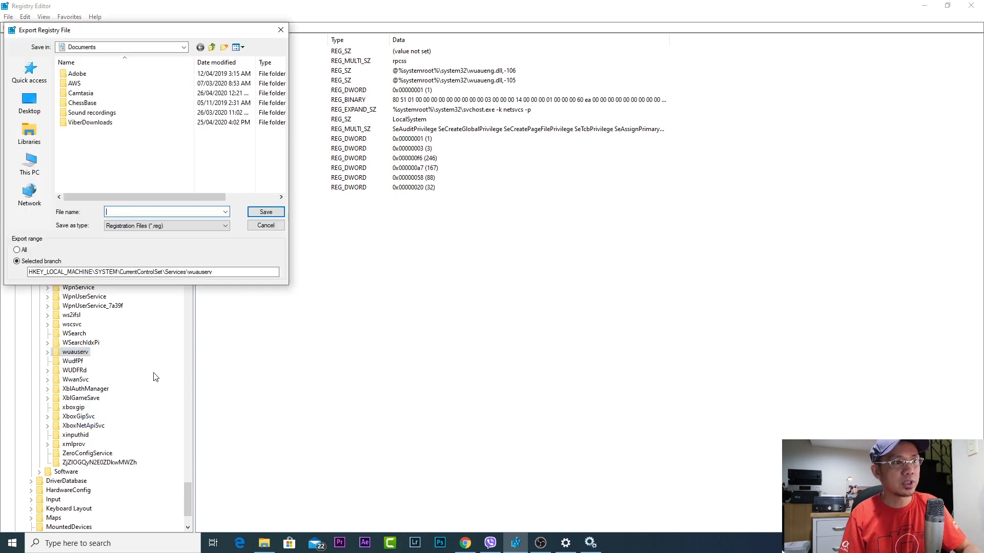
pyautogui.click(30, 103)
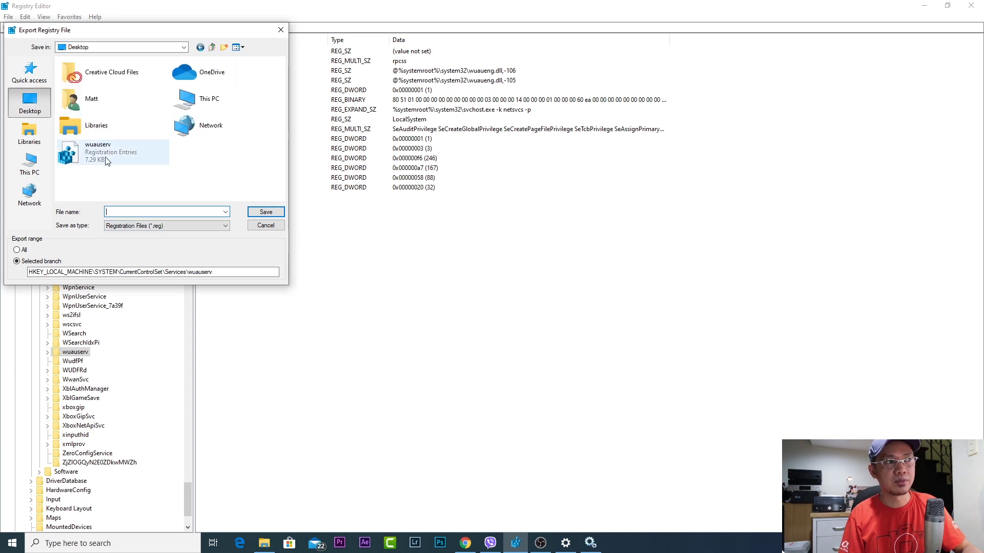
pyautogui.click(266, 226)
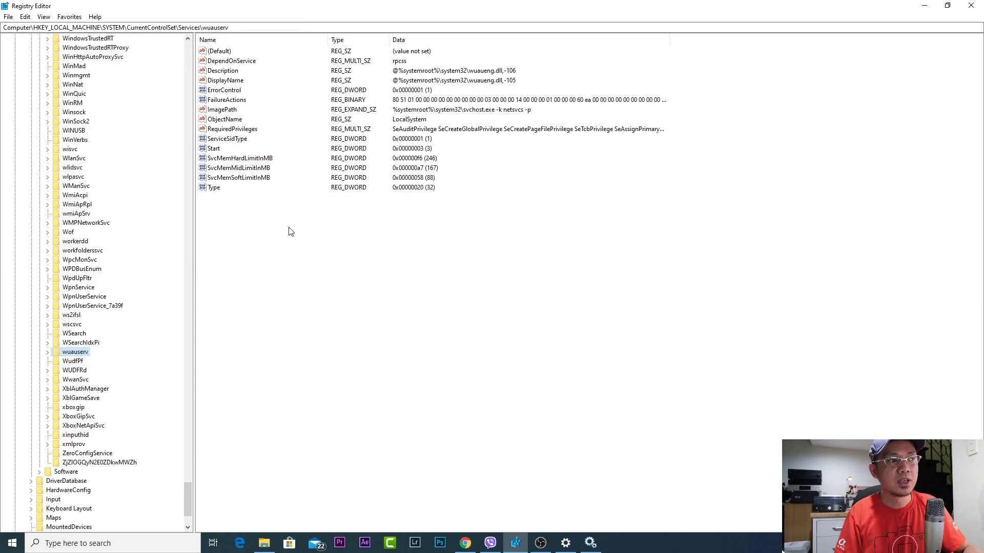
pyautogui.rightClick(83, 353)
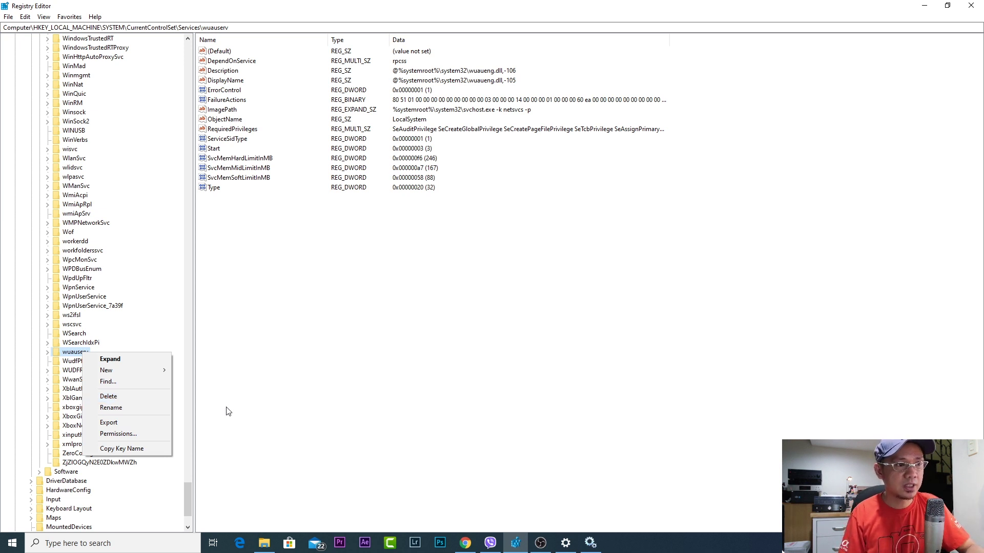
pyautogui.click(248, 403)
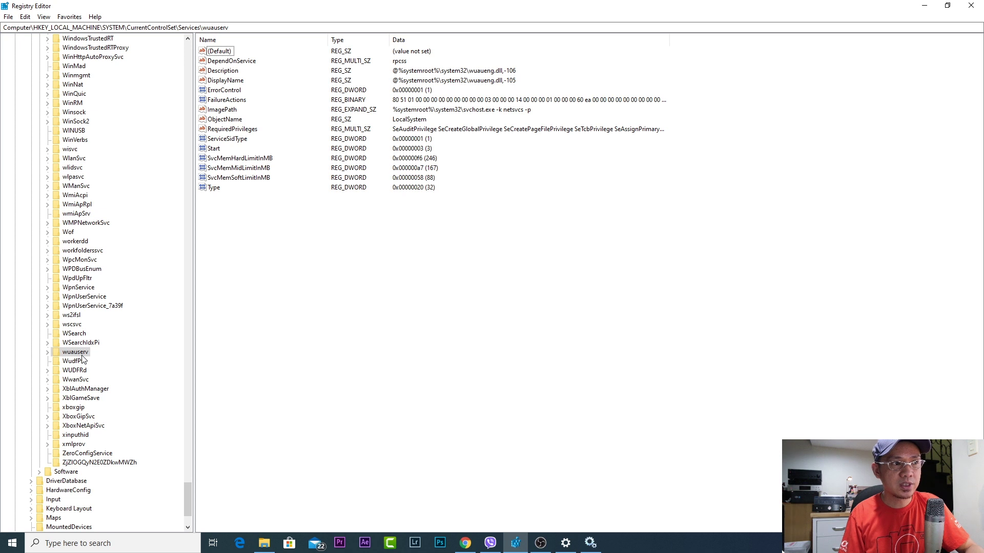
pyautogui.rightClick(80, 354)
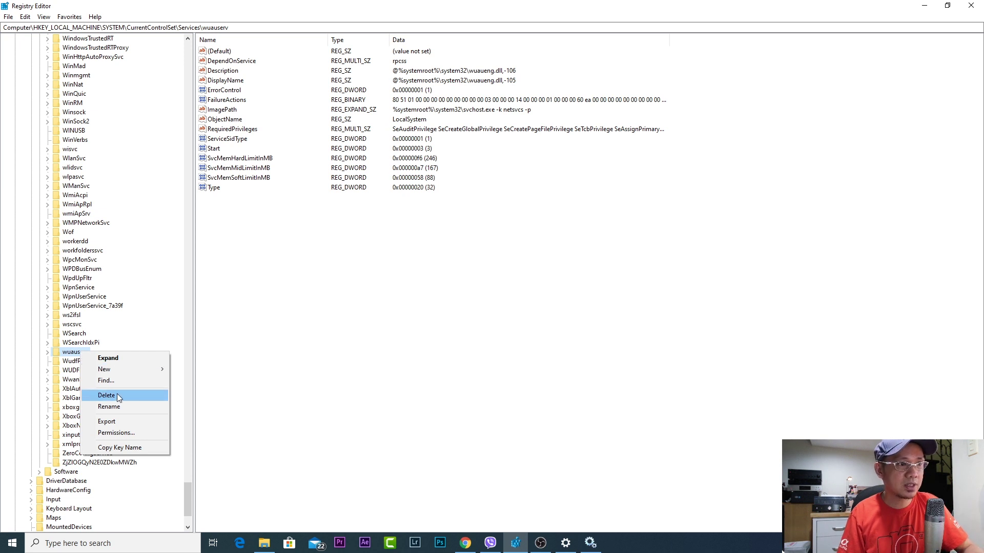
pyautogui.click(121, 422)
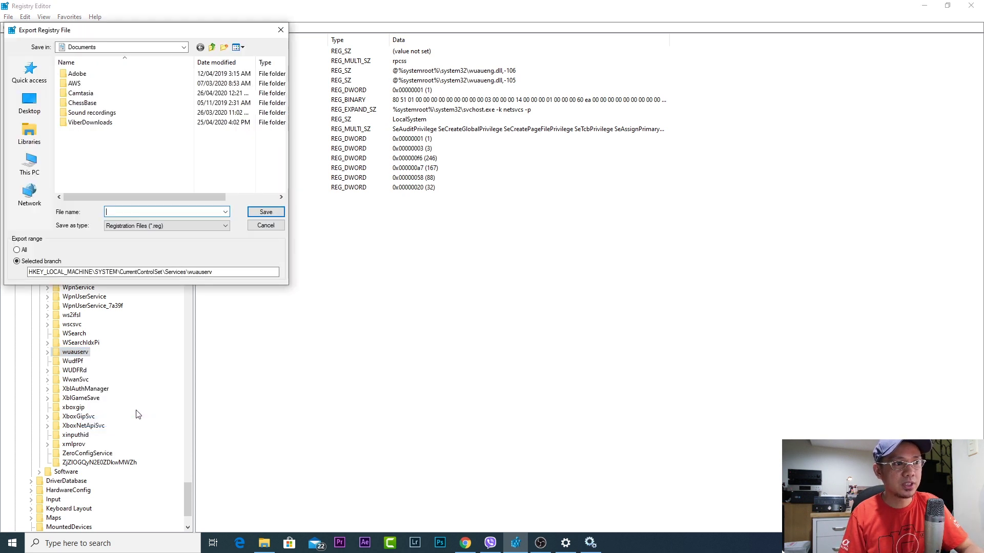
pyautogui.click(260, 226)
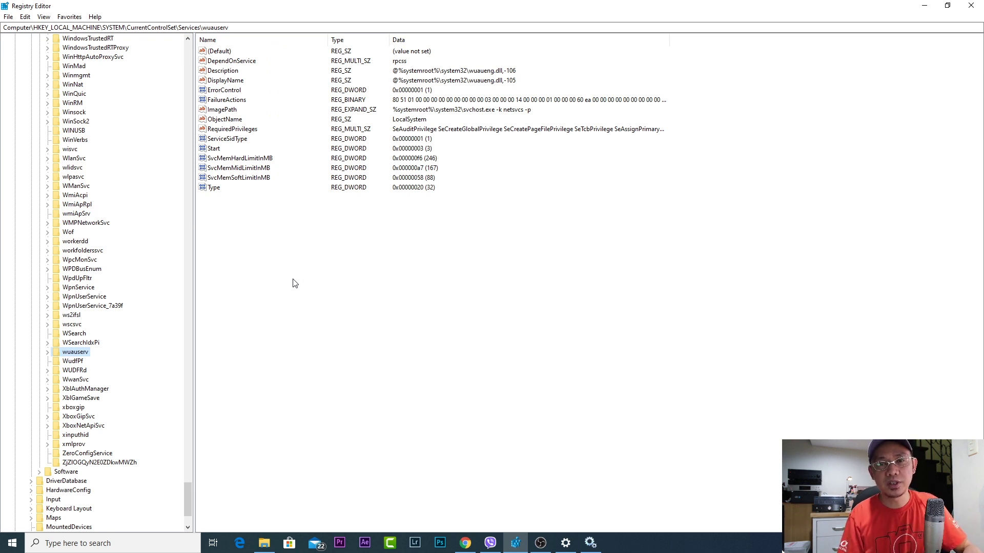
# - Minimize Registry Editor and the Chrome Google Docs window to reveal the desktop
pyautogui.click(923, 6)
pyautogui.click(924, 9)
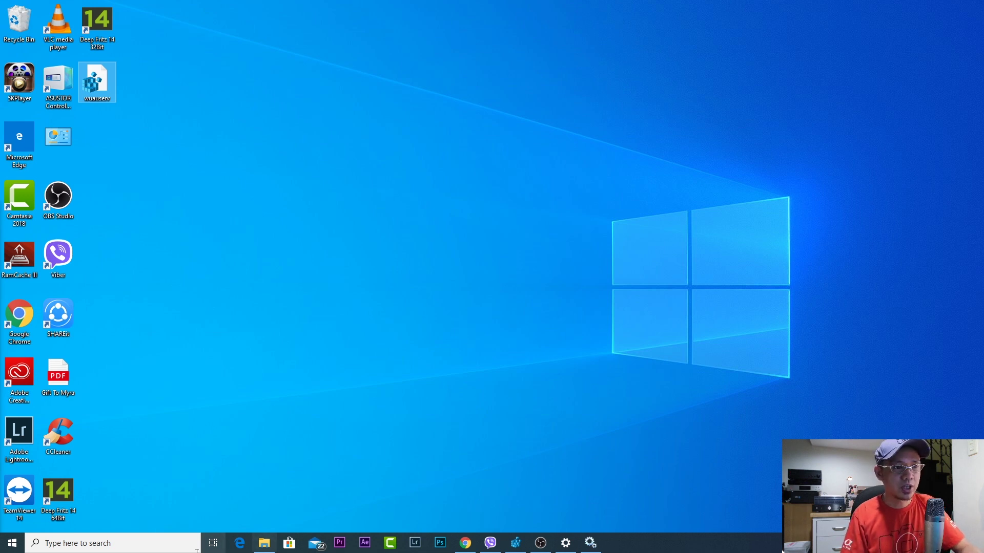
# - Search 'windows' and open Check for updates, showing You're up to date with optional KB4550945
pyautogui.click(150, 544)
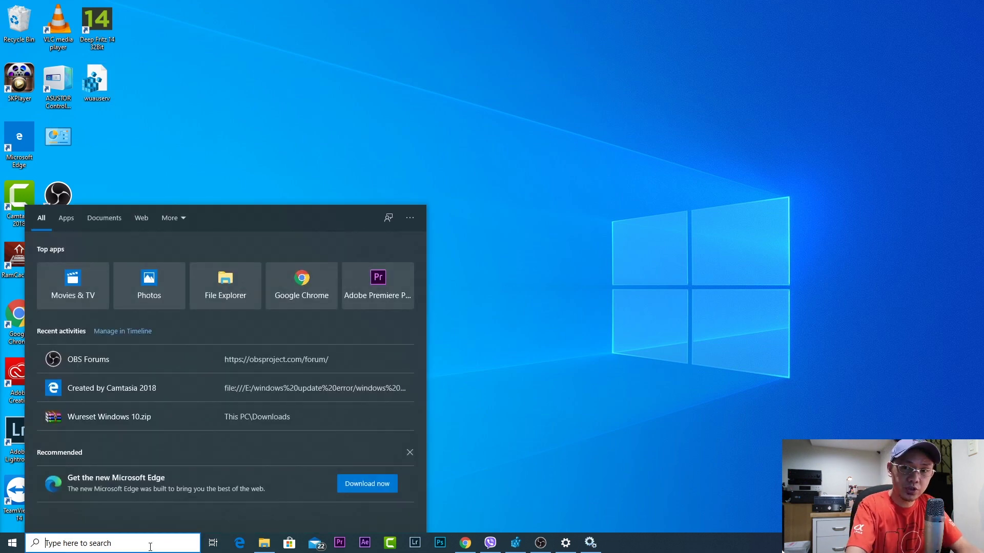
pyautogui.write('windows')
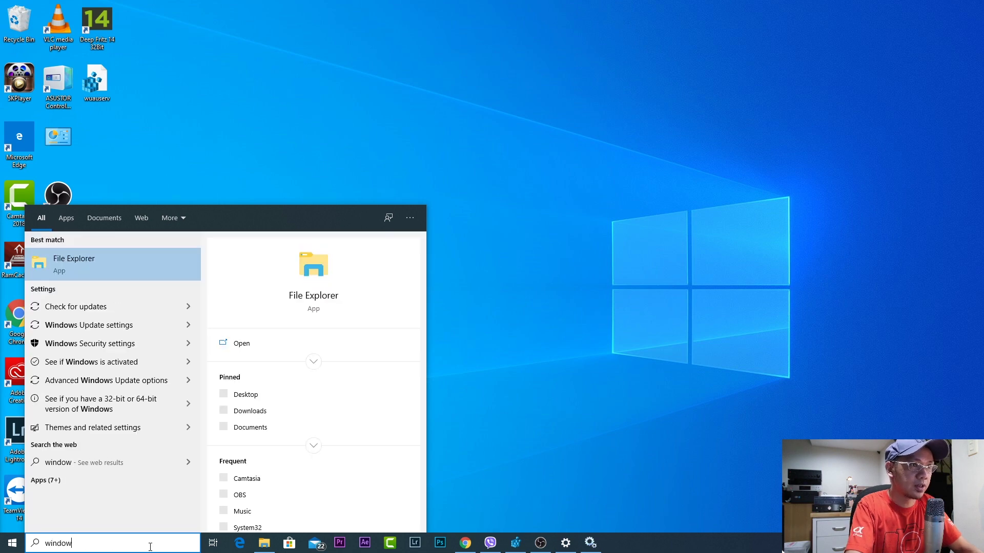
pyautogui.click(158, 266)
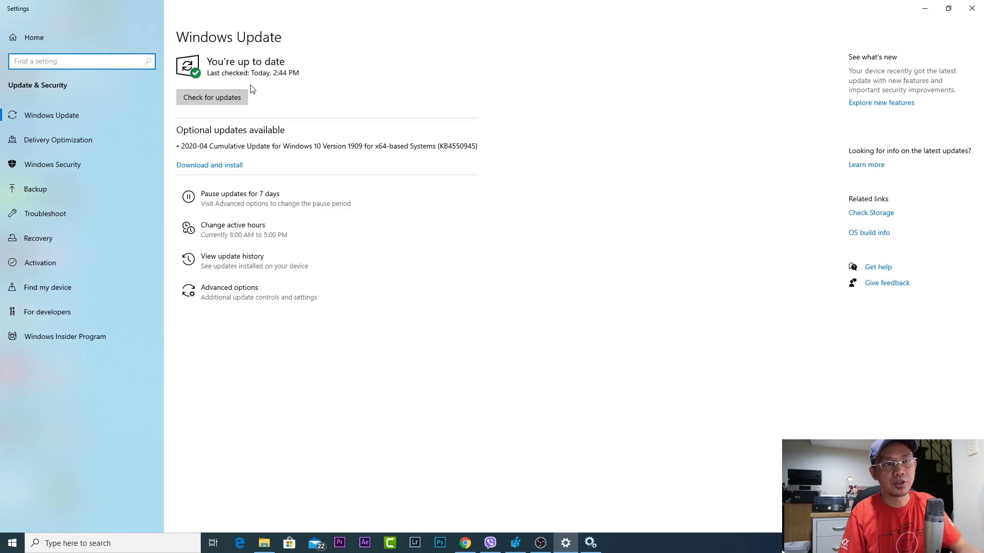
pyautogui.click(566, 543)
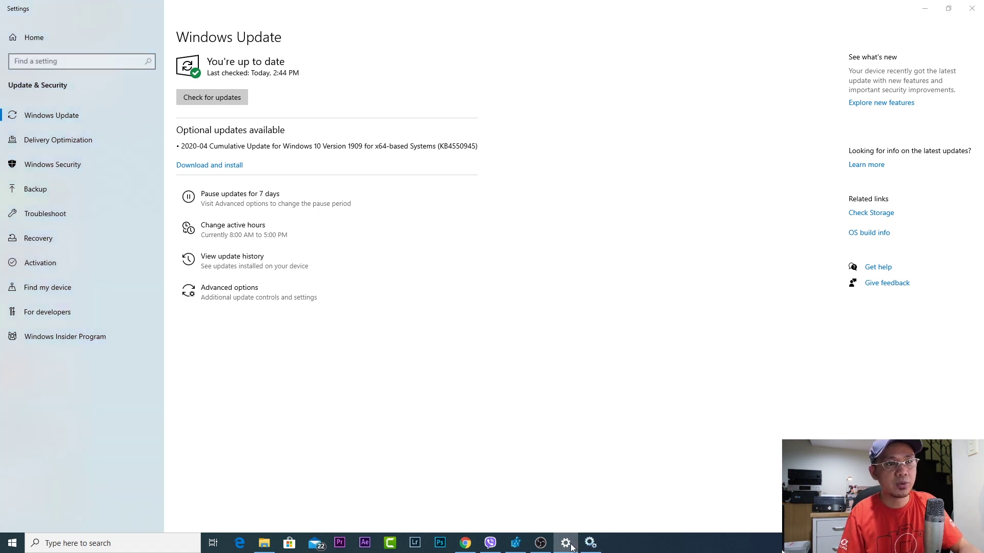
pyautogui.click(566, 544)
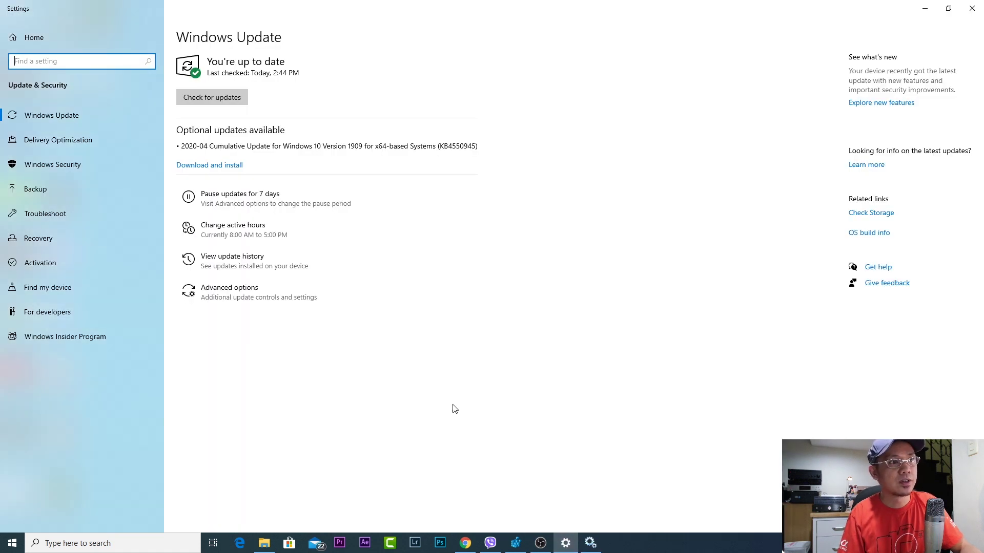
# - Launch Services via a 'service' search, maximize it, and select the running Windows Update service
pyautogui.click(142, 543)
pyautogui.write('service')
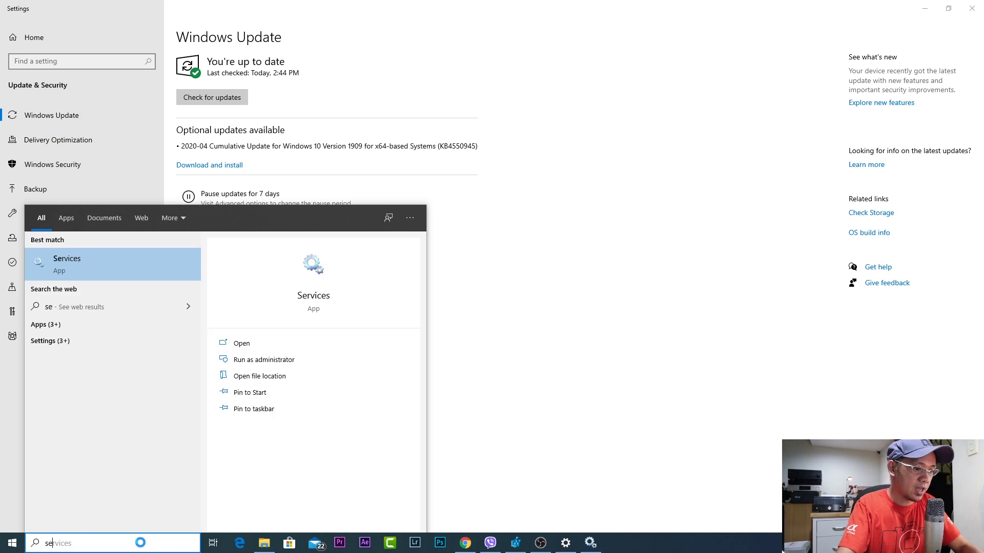
pyautogui.click(112, 257)
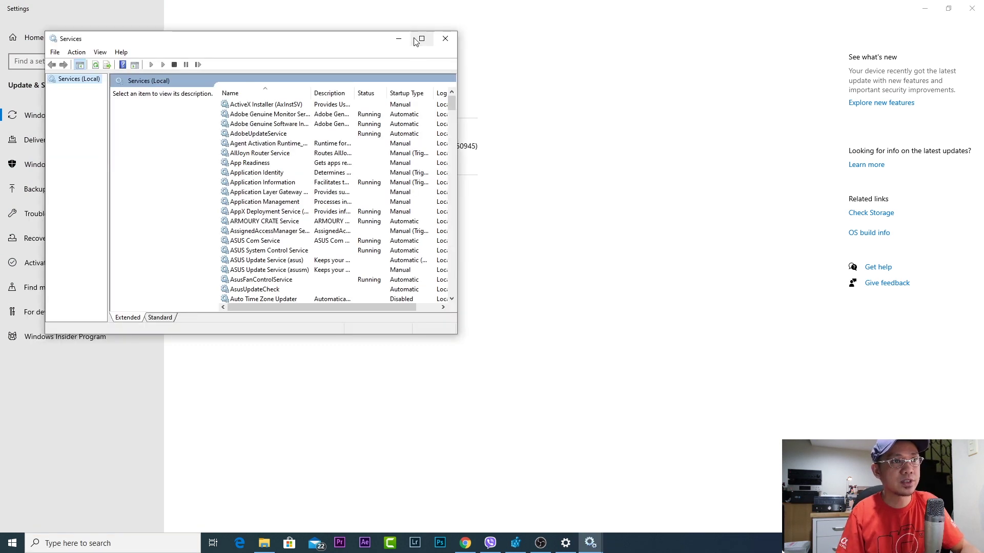
pyautogui.click(420, 38)
pyautogui.scroll(-20, 265, 469)
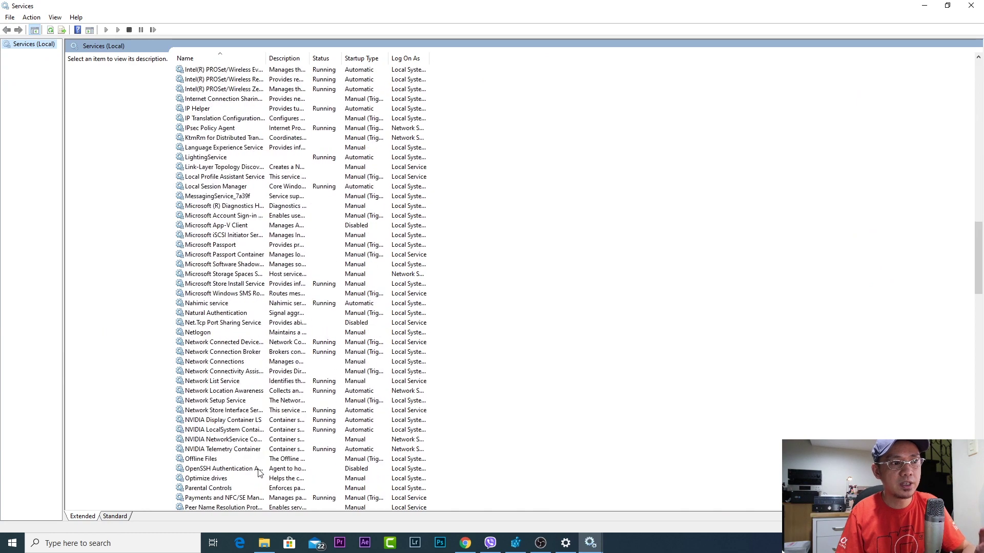
pyautogui.scroll(-20, 258, 472)
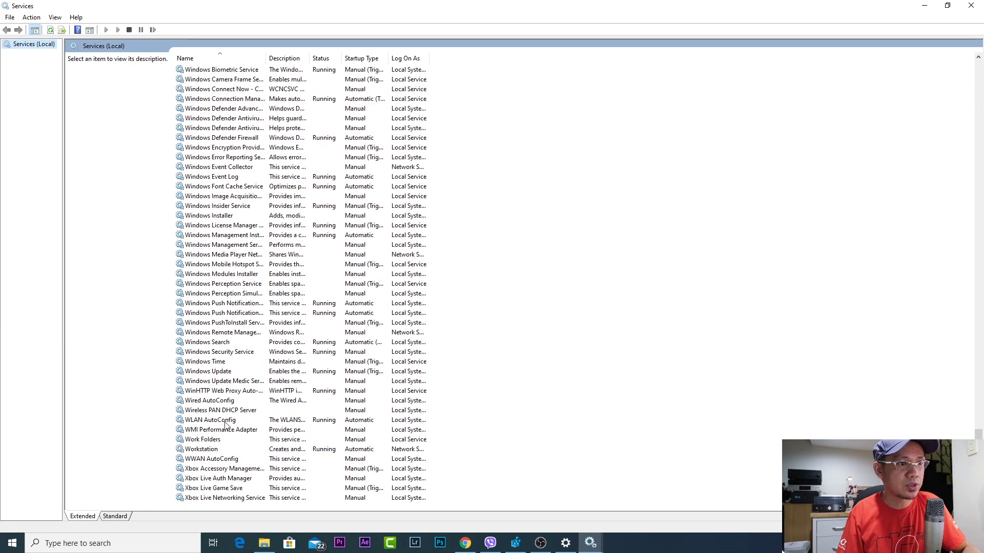
pyautogui.click(207, 372)
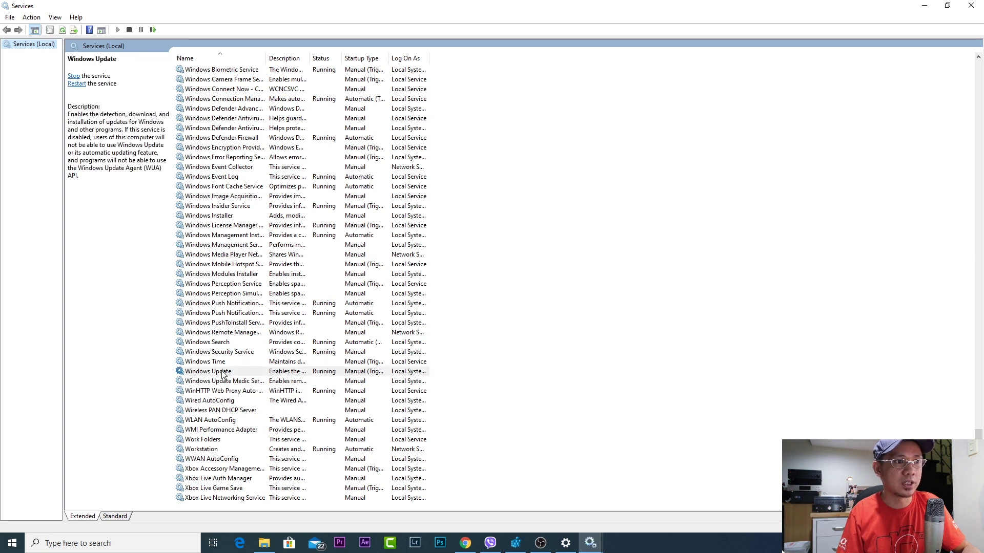
# - Return to the Windows Update Settings page, last checked today at 2:44 PM
pyautogui.click(566, 543)
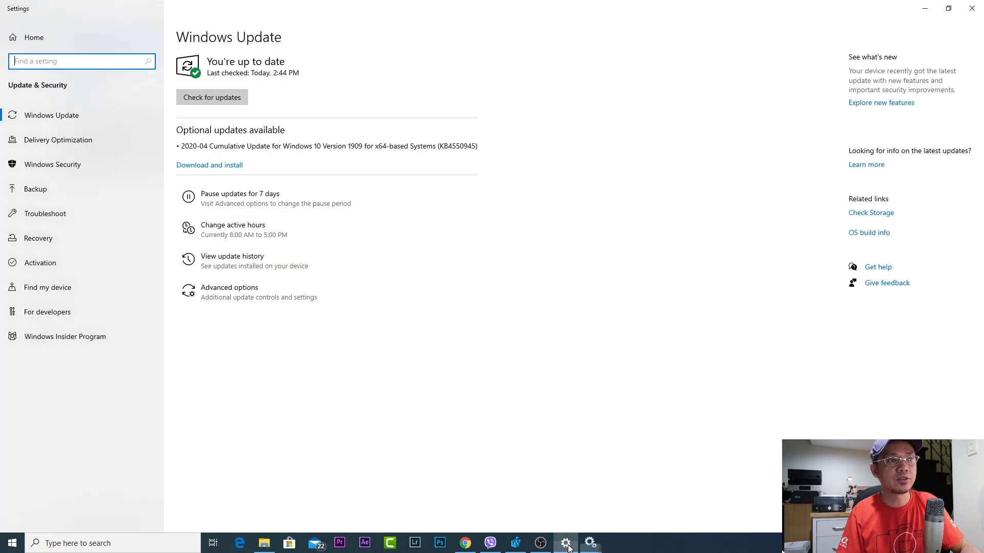